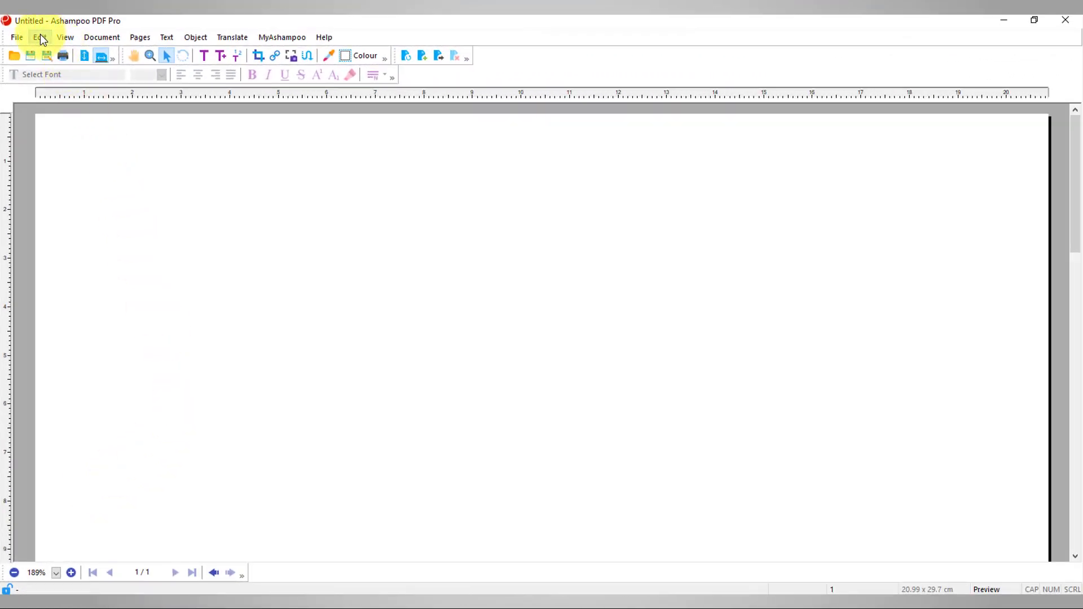
# Insert the saved Logo signature onto the page and move it toward the left
pyautogui.click(40, 36)
pyautogui.moveTo(85, 327)
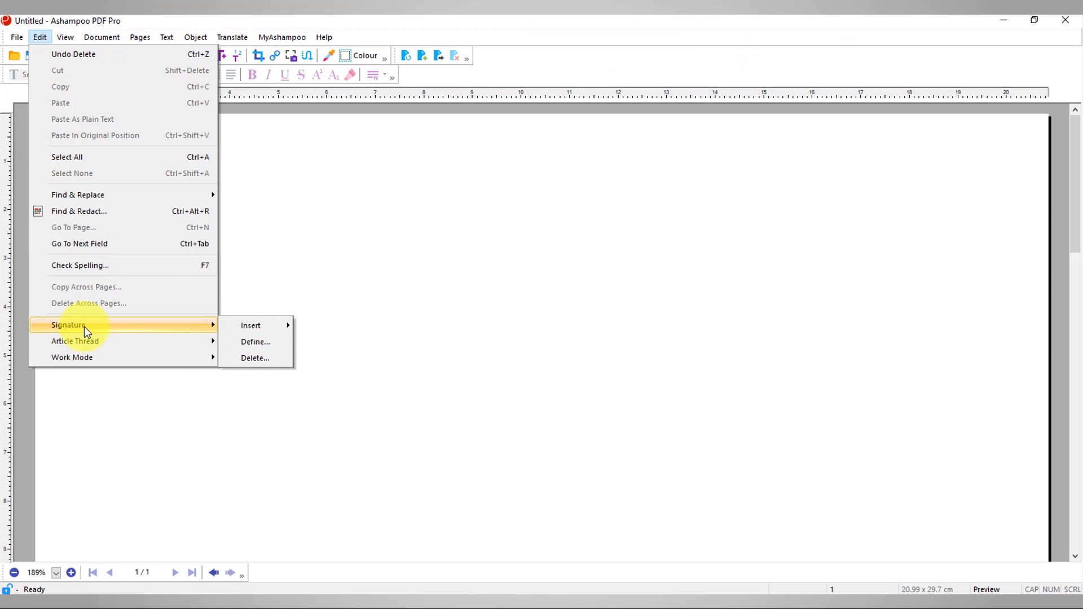
pyautogui.moveTo(254, 328)
pyautogui.click(320, 327)
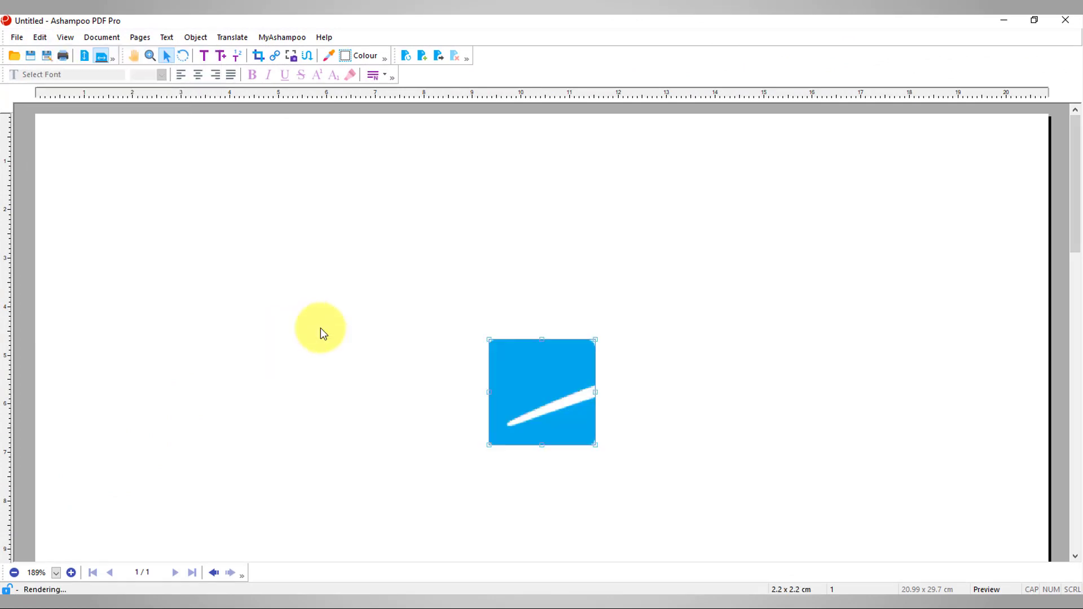
pyautogui.moveTo(524, 409); pyautogui.dragTo(305, 414)
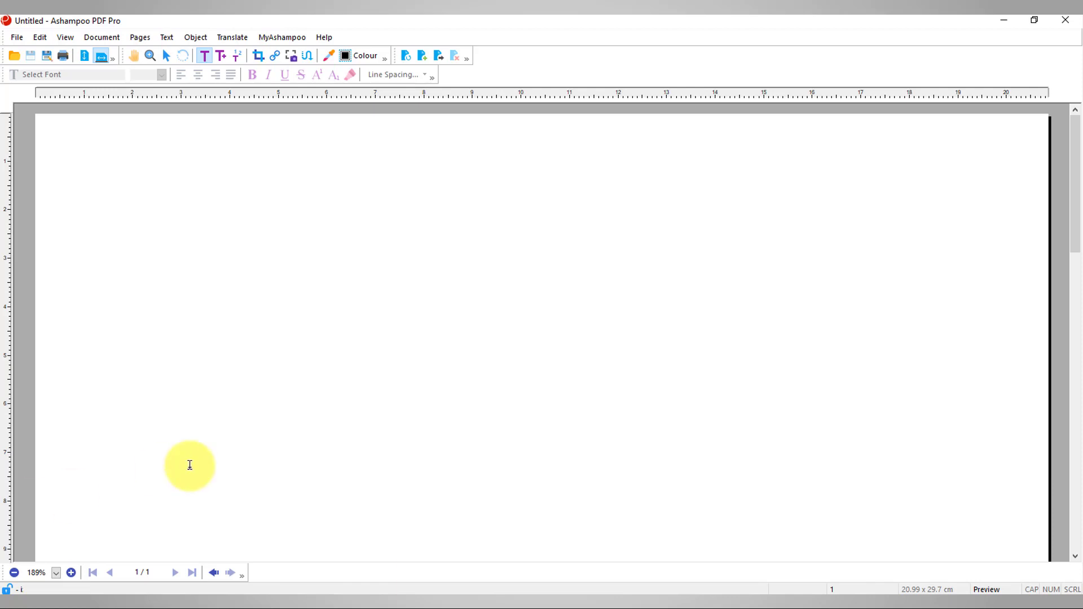
# Define a new signature from signatur_.png, extending its suggested name with the user's personal name
pyautogui.click(40, 37)
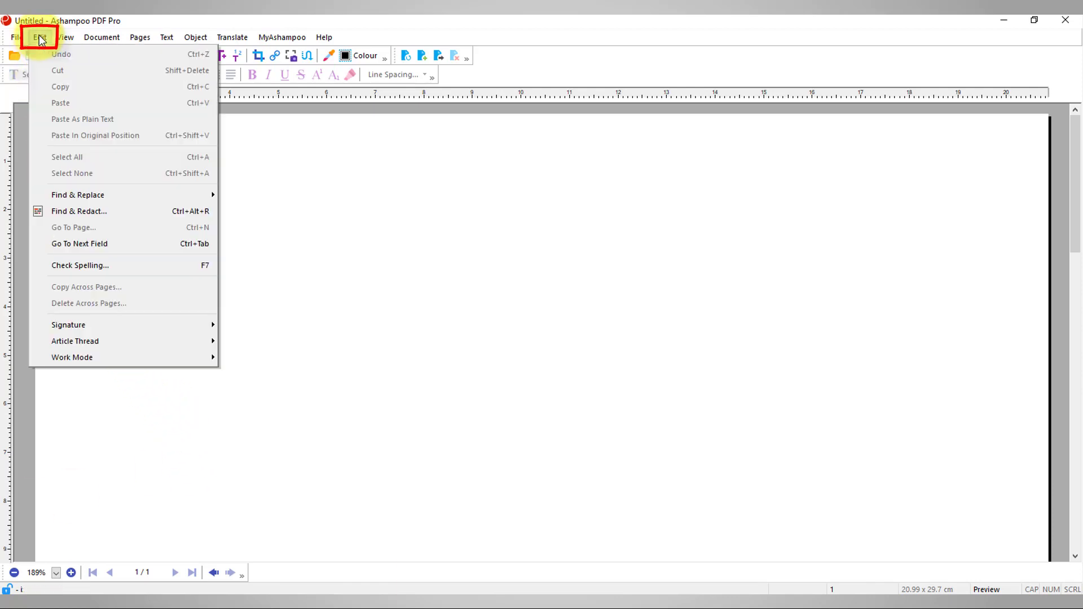
pyautogui.moveTo(70, 329)
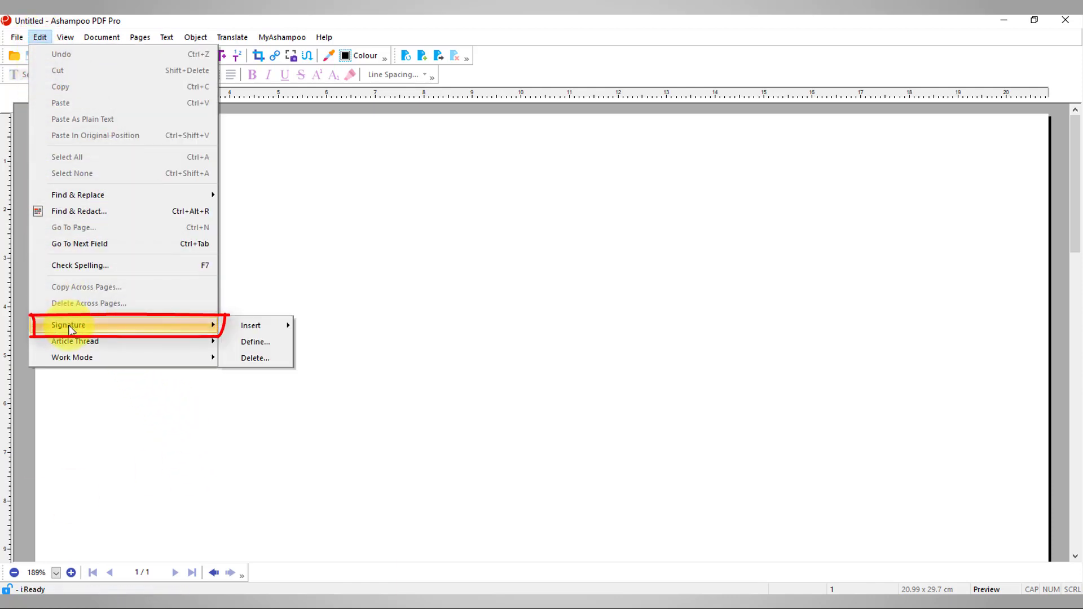
pyautogui.click(253, 340)
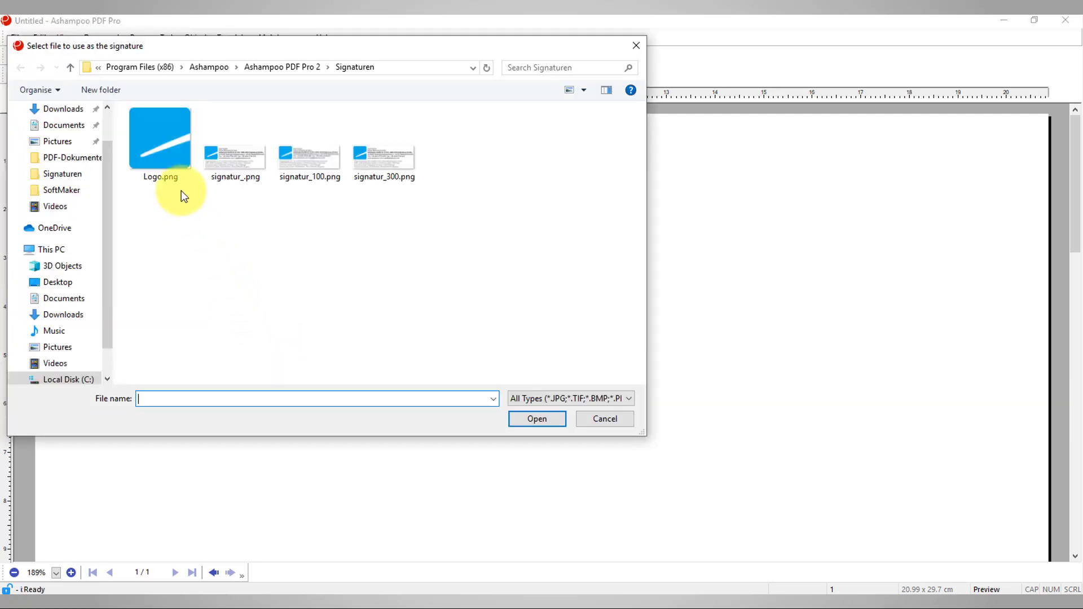
pyautogui.click(235, 164)
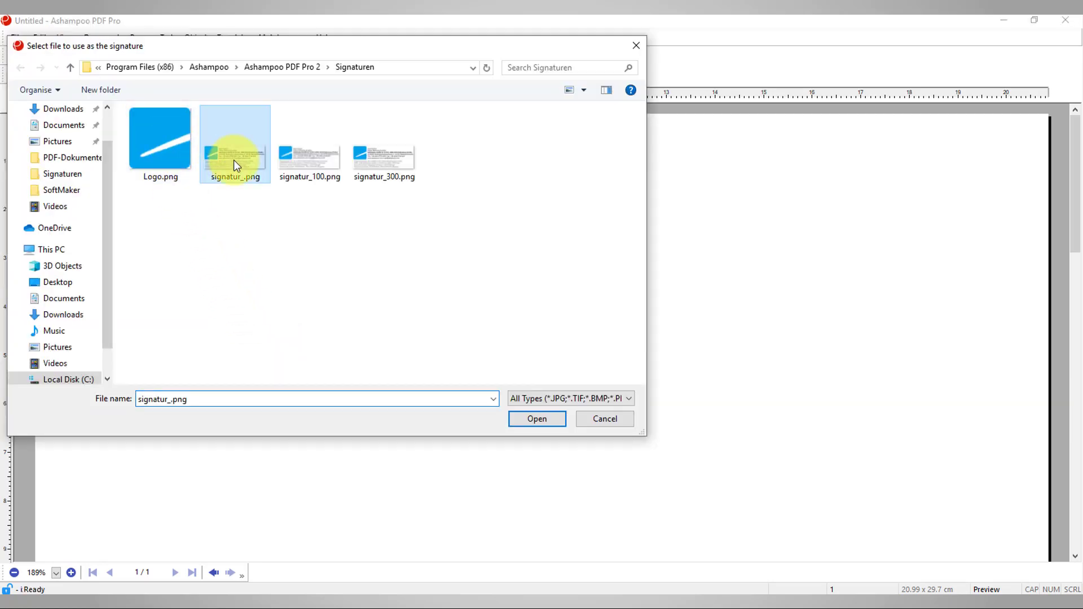
pyautogui.click(539, 419)
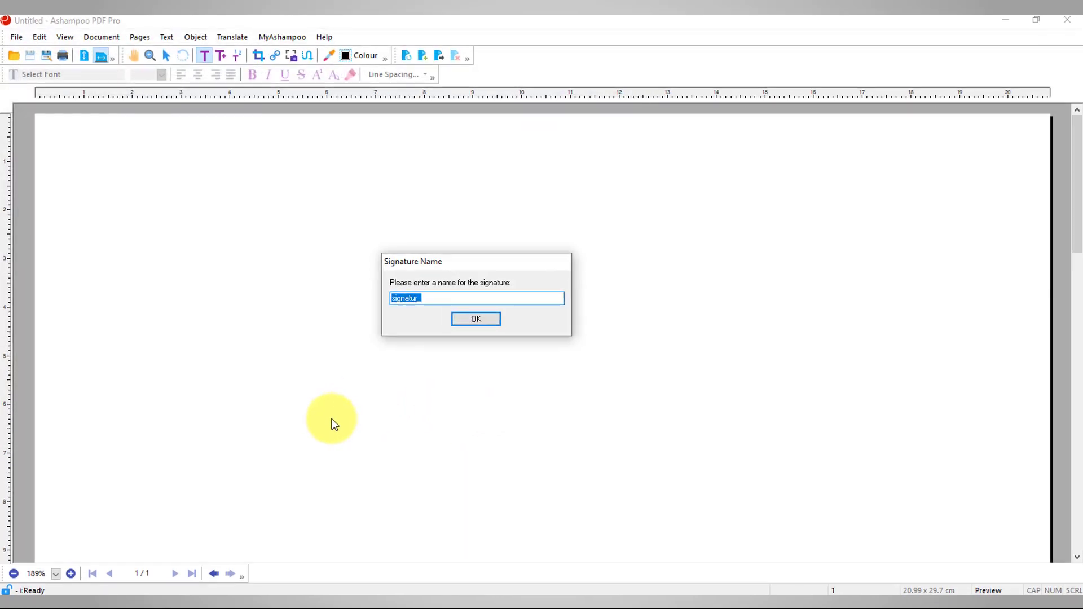
pyautogui.click(468, 327)
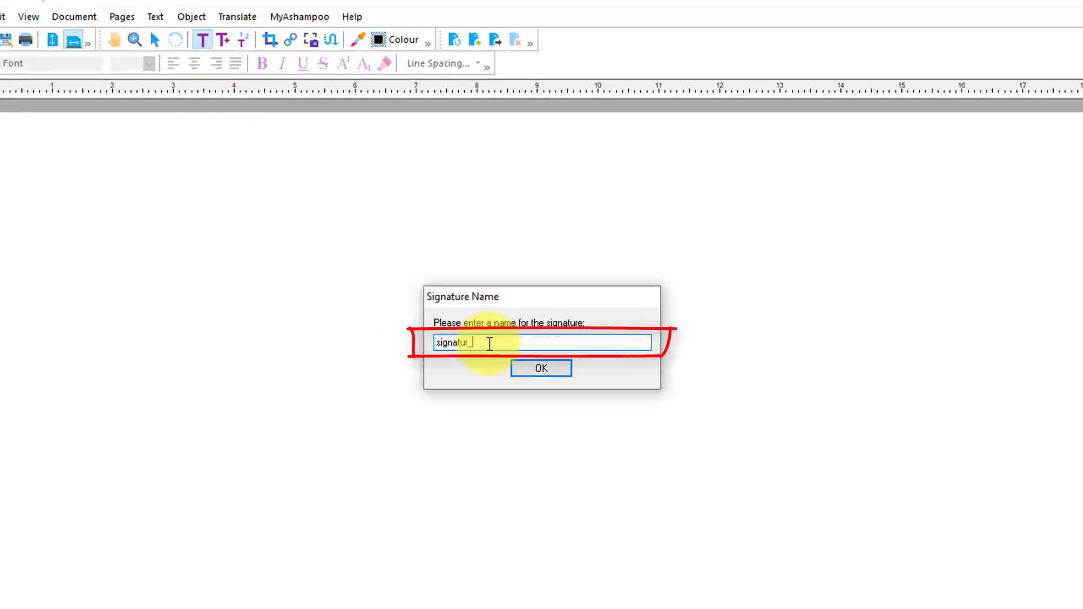
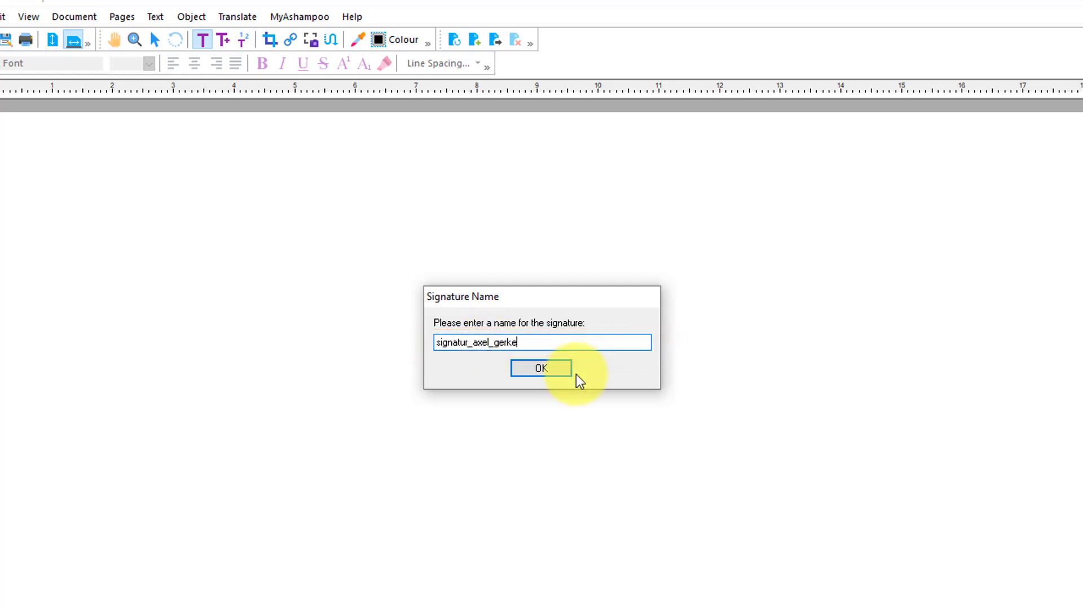
pyautogui.write('n')
pyautogui.click(533, 373)
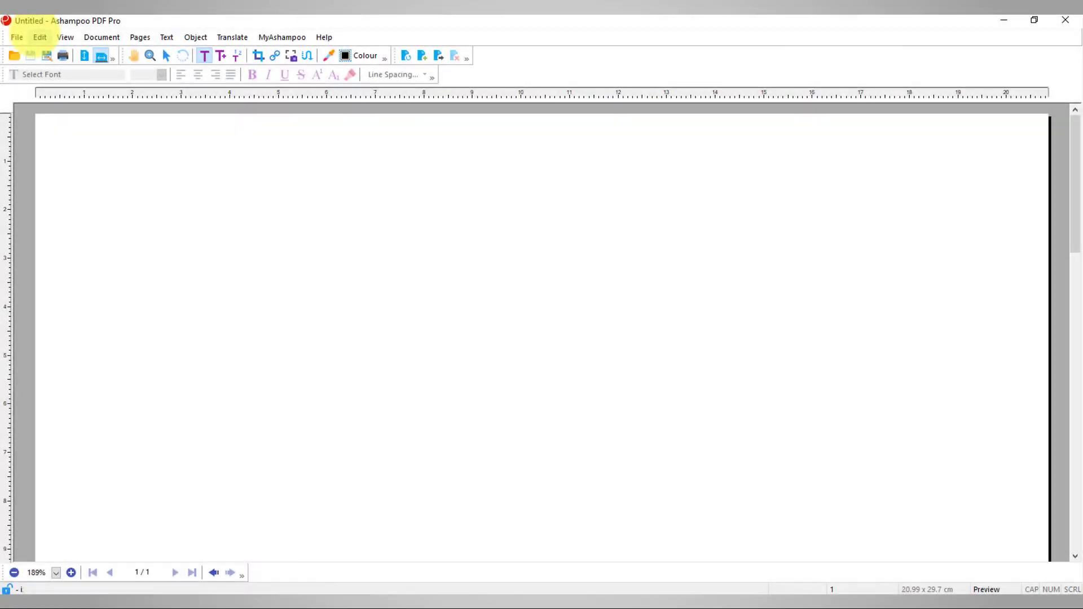
# Insert the newly defined personal signature onto the page
pyautogui.click(40, 36)
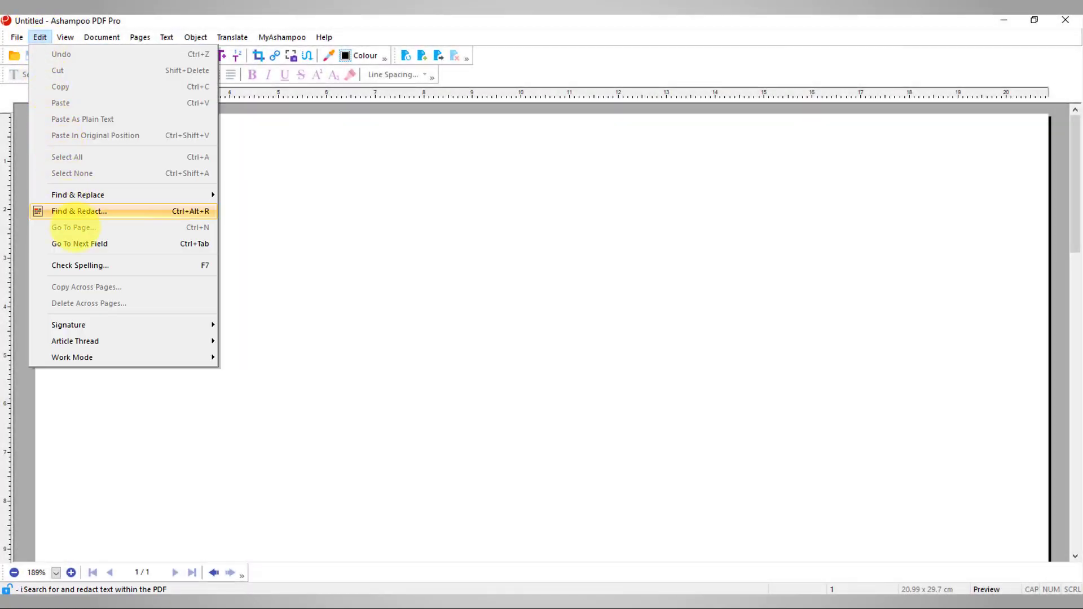
pyautogui.moveTo(145, 323)
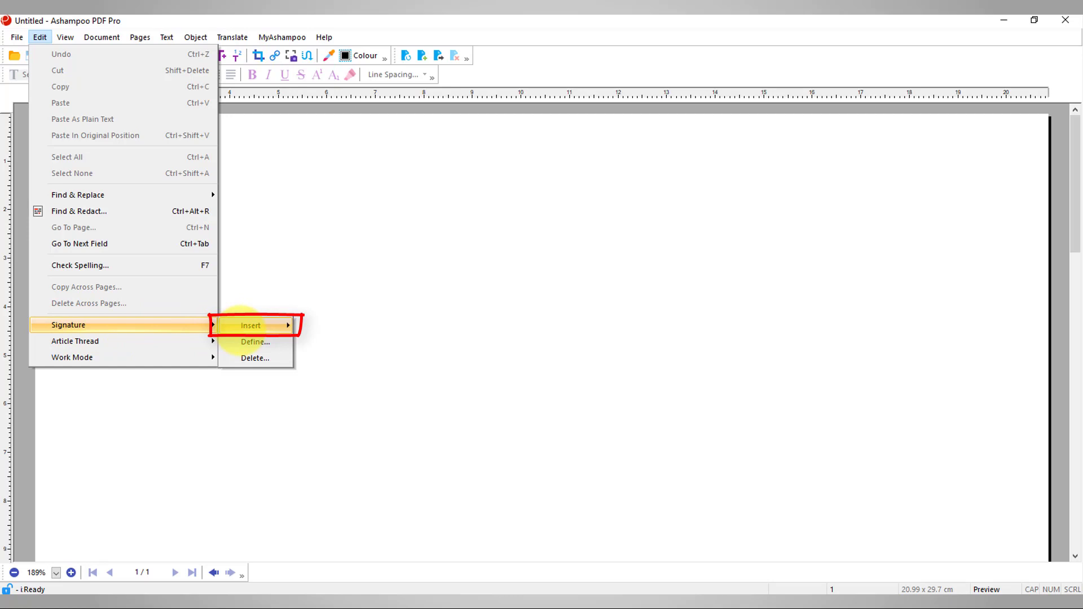
pyautogui.moveTo(256, 326)
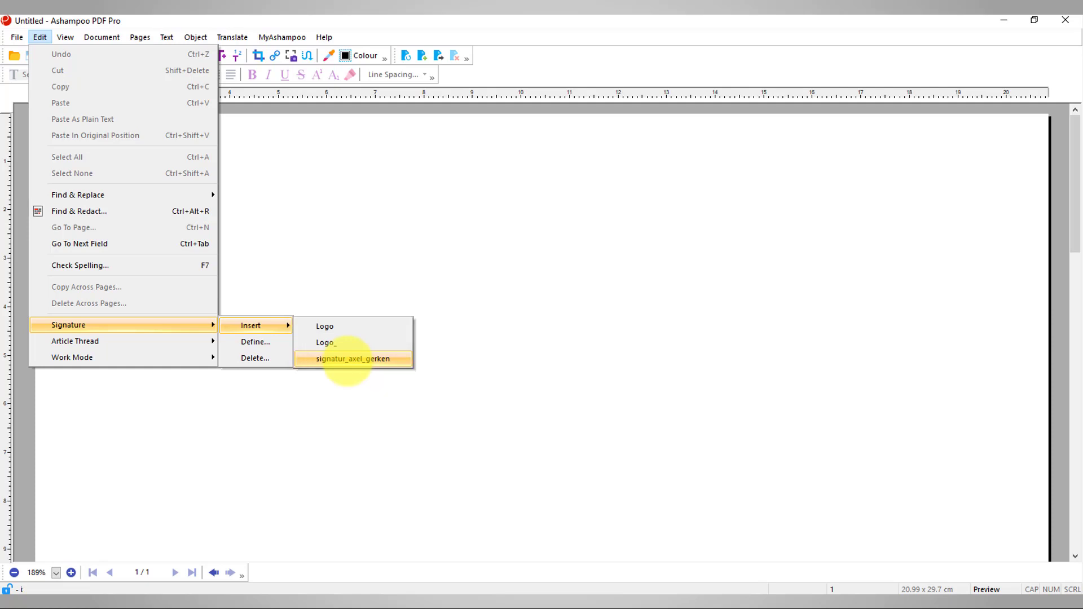
pyautogui.click(347, 360)
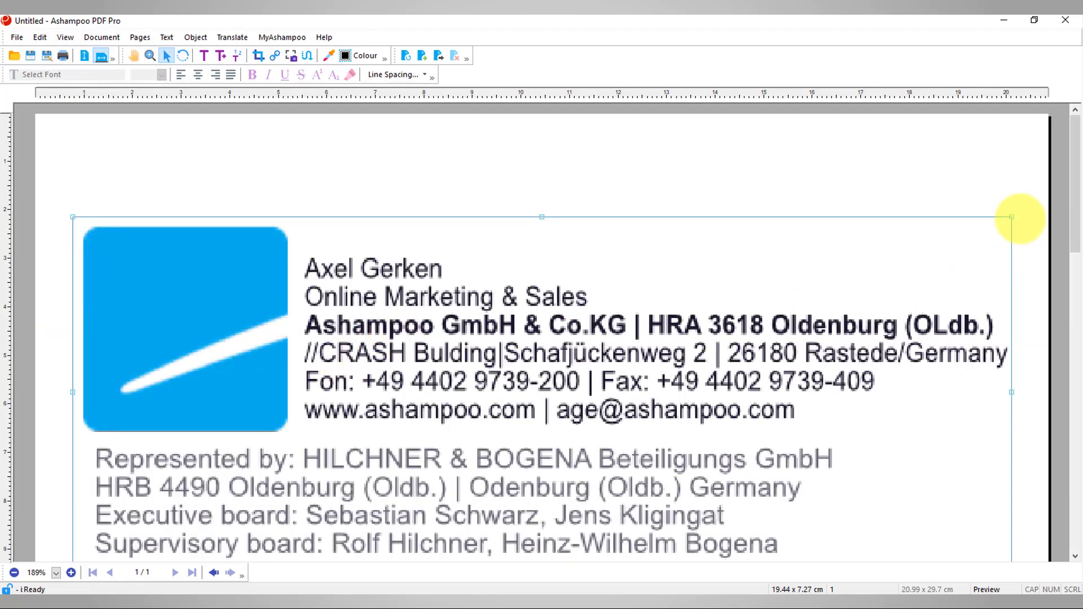
# Shrink the signature to about 5.48 × 2.05 cm and place it near the bottom left
pyautogui.moveTo(1011, 218)
pyautogui.mouseDown()
pyautogui.moveTo(672, 390)
pyautogui.moveTo(484, 459)
pyautogui.moveTo(491, 451)
pyautogui.mouseUp()
pyautogui.scroll(-1, 581, 442)
pyautogui.moveTo(491, 350)
pyautogui.mouseDown()
pyautogui.moveTo(448, 430)
pyautogui.moveTo(337, 408)
pyautogui.moveTo(389, 550)
pyautogui.mouseUp()
pyautogui.scroll(-1, 454, 426)
pyautogui.click(14, 573)
pyautogui.scroll(-6, 502, 461)
pyautogui.moveTo(367, 271)
pyautogui.mouseDown()
pyautogui.moveTo(377, 394)
pyautogui.moveTo(459, 481)
pyautogui.mouseUp()
pyautogui.scroll(-4, 460, 481)
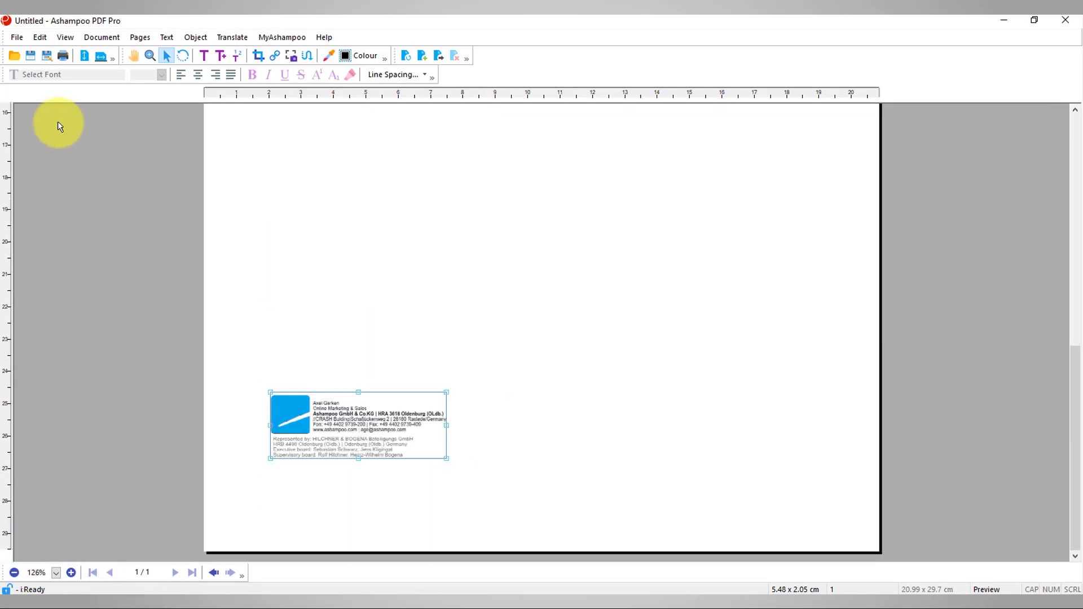
# Delete the personal signature from the saved signatures list
pyautogui.click(40, 38)
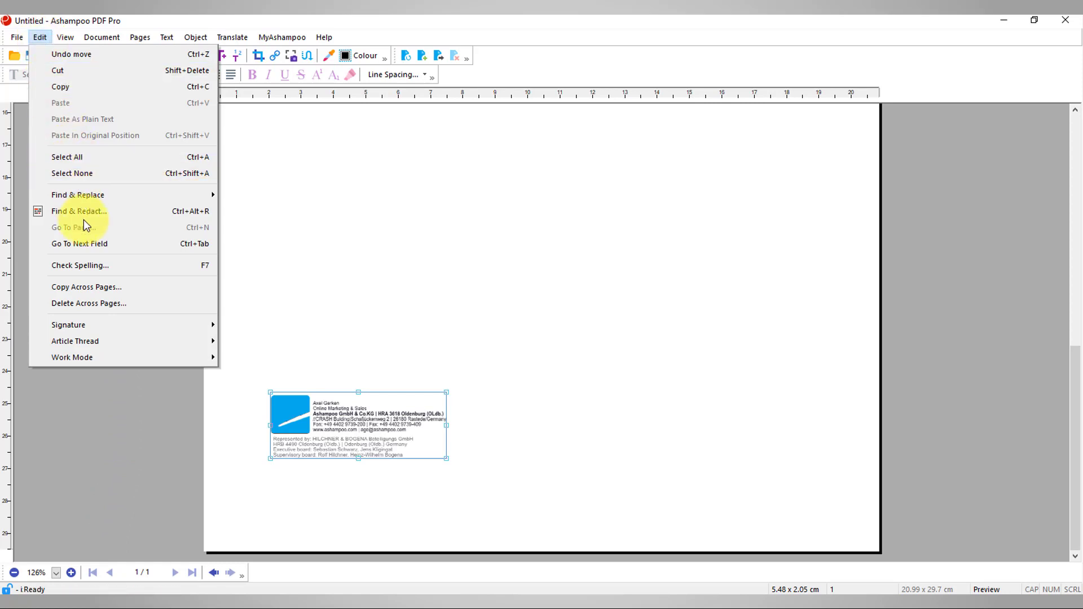
pyautogui.moveTo(84, 327)
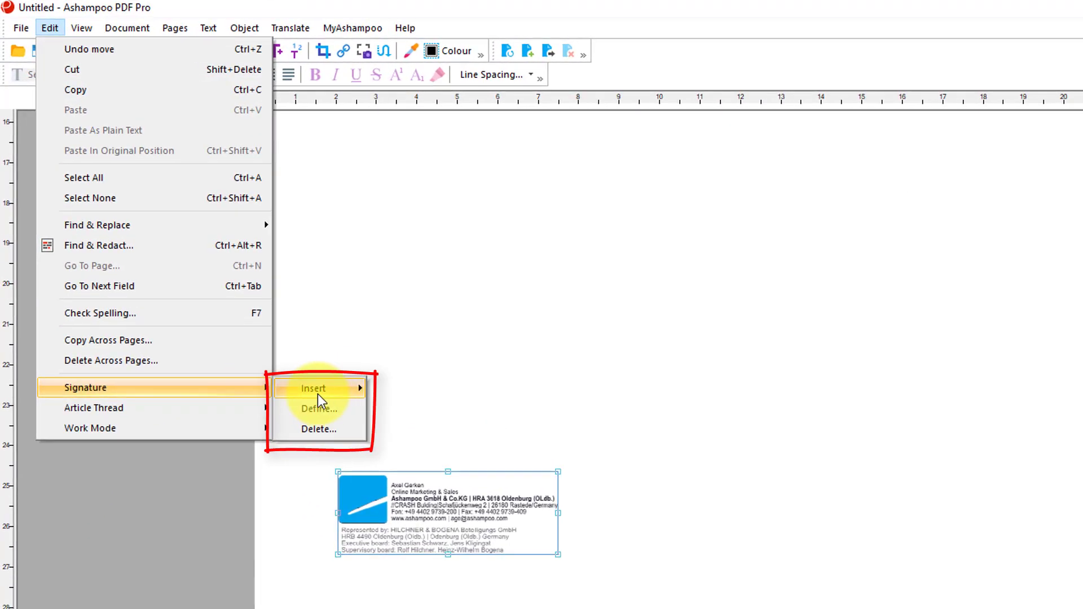
pyautogui.click(321, 429)
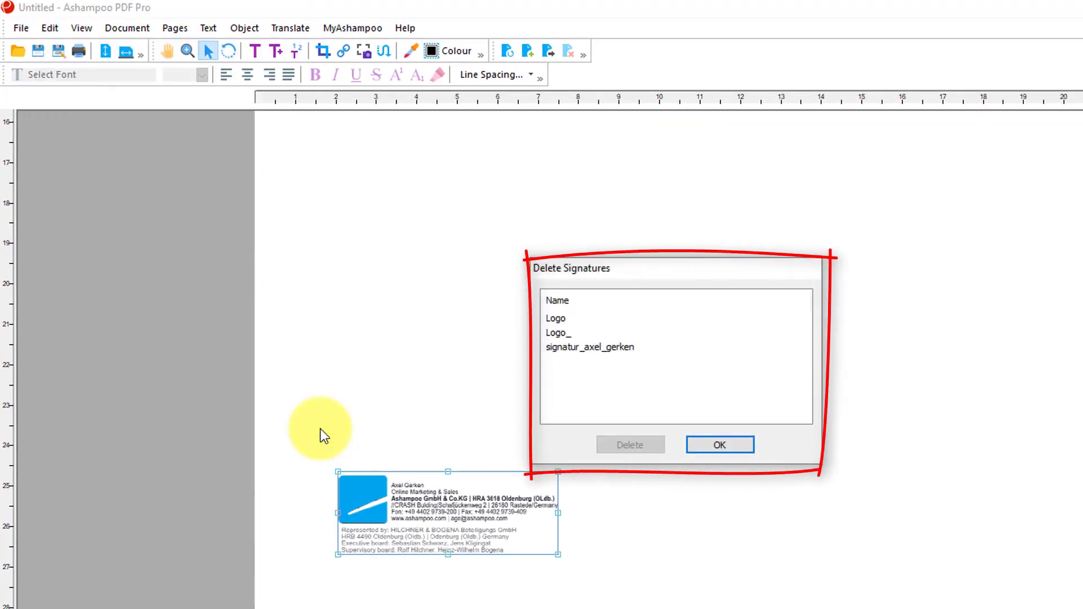
pyautogui.click(613, 347)
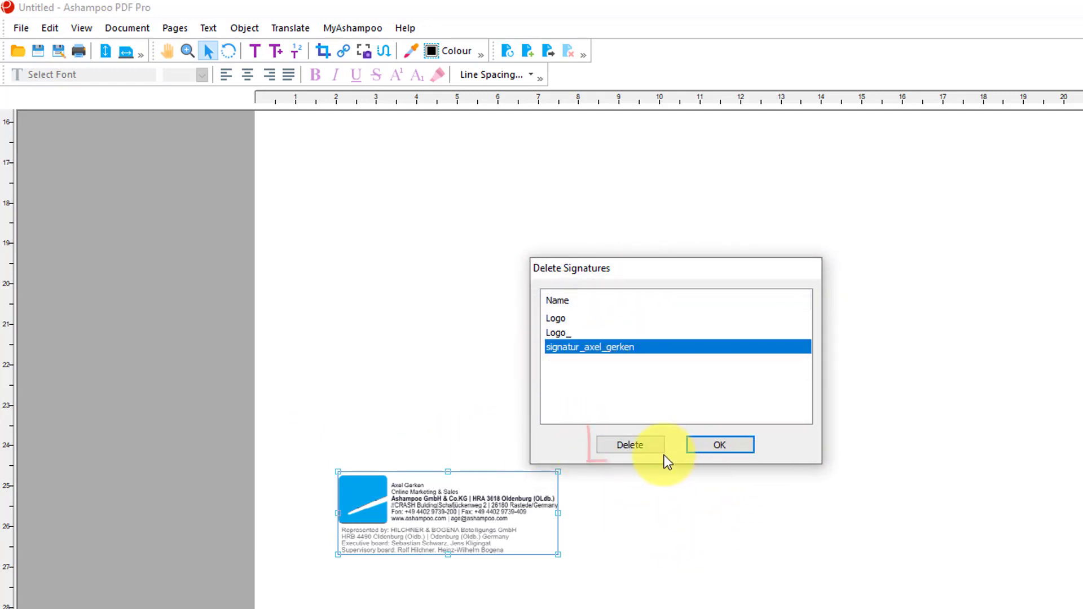
pyautogui.click(632, 448)
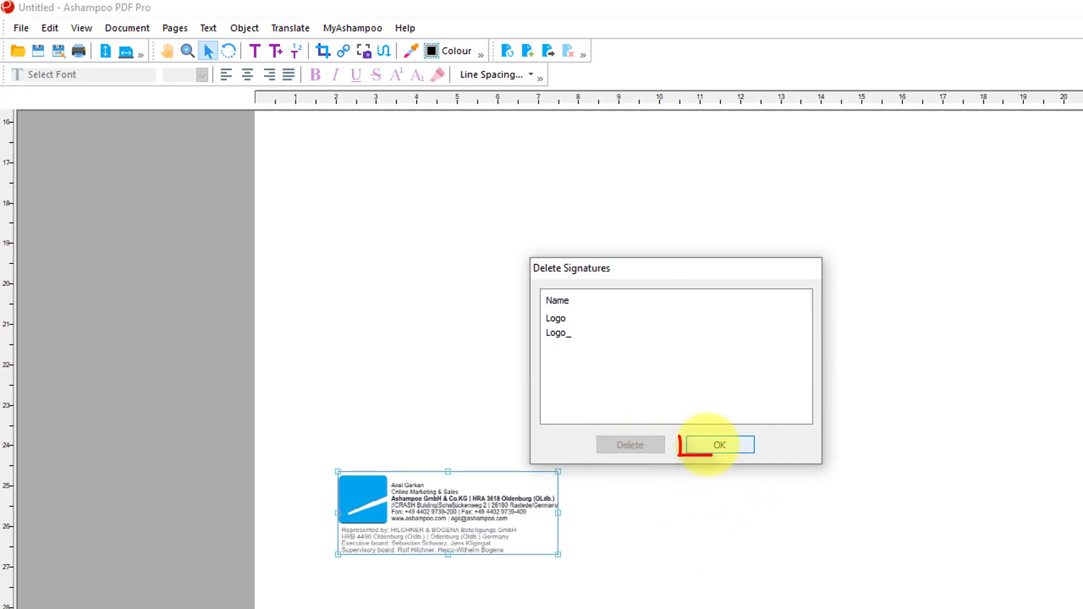
pyautogui.click(705, 444)
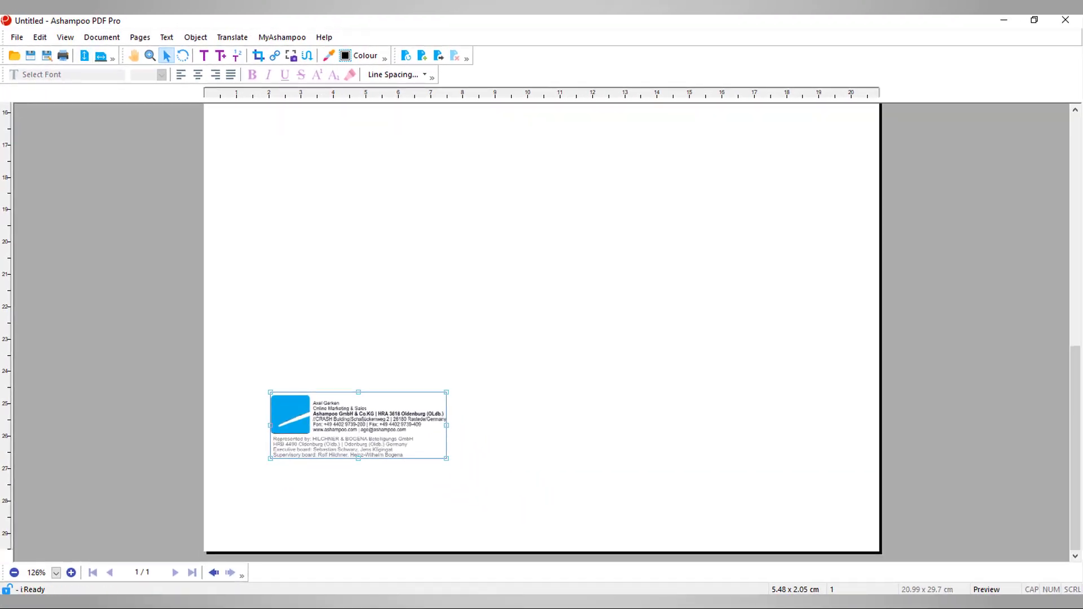
# Check that only Logo and Logo_ remain among the saved signatures
pyautogui.click(39, 37)
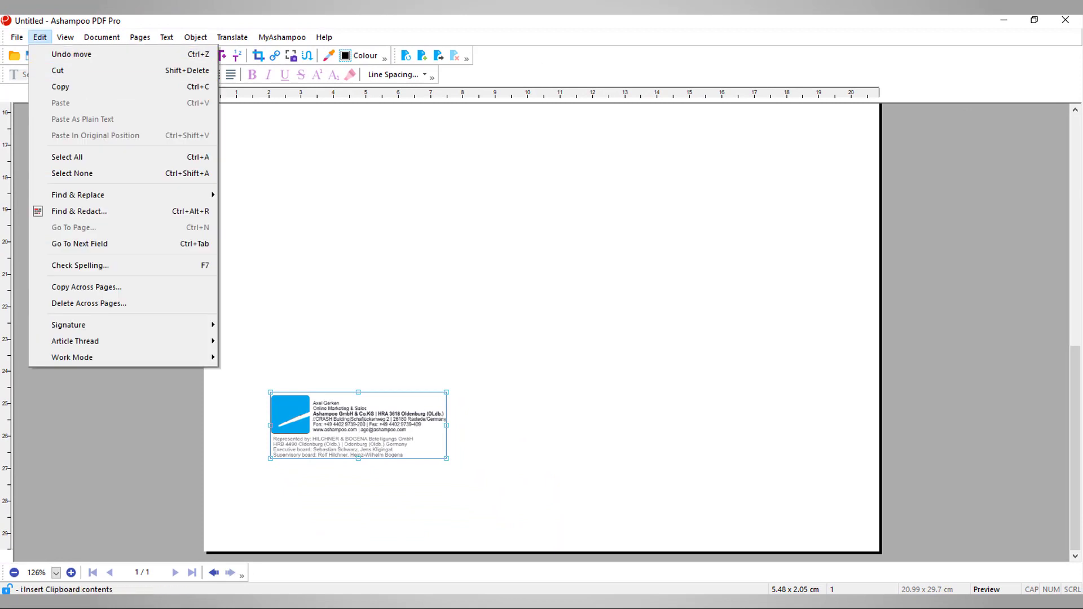
pyautogui.moveTo(112, 325)
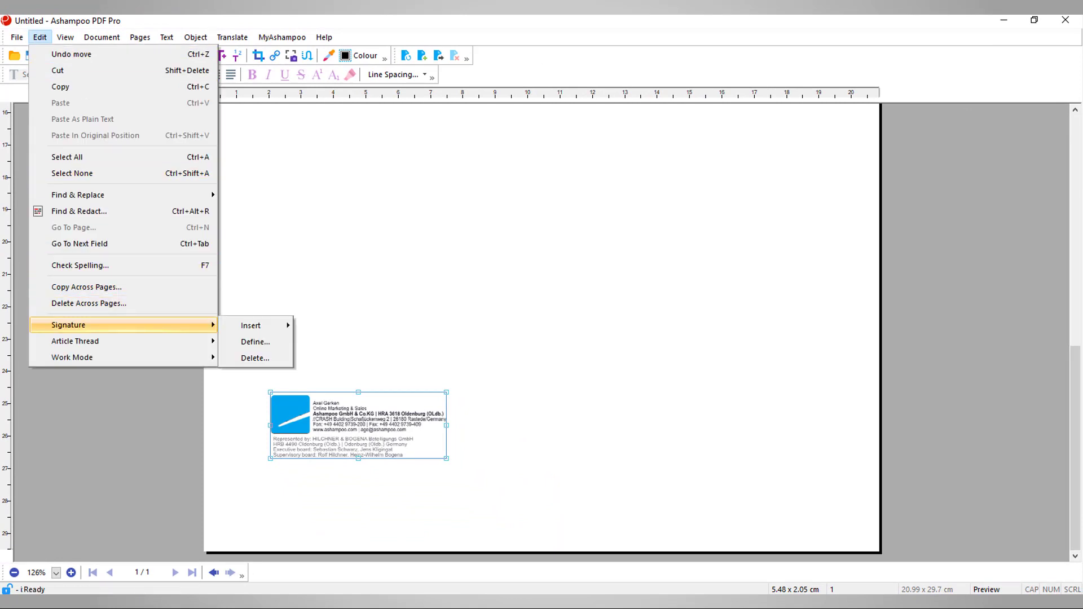
pyautogui.moveTo(251, 326)
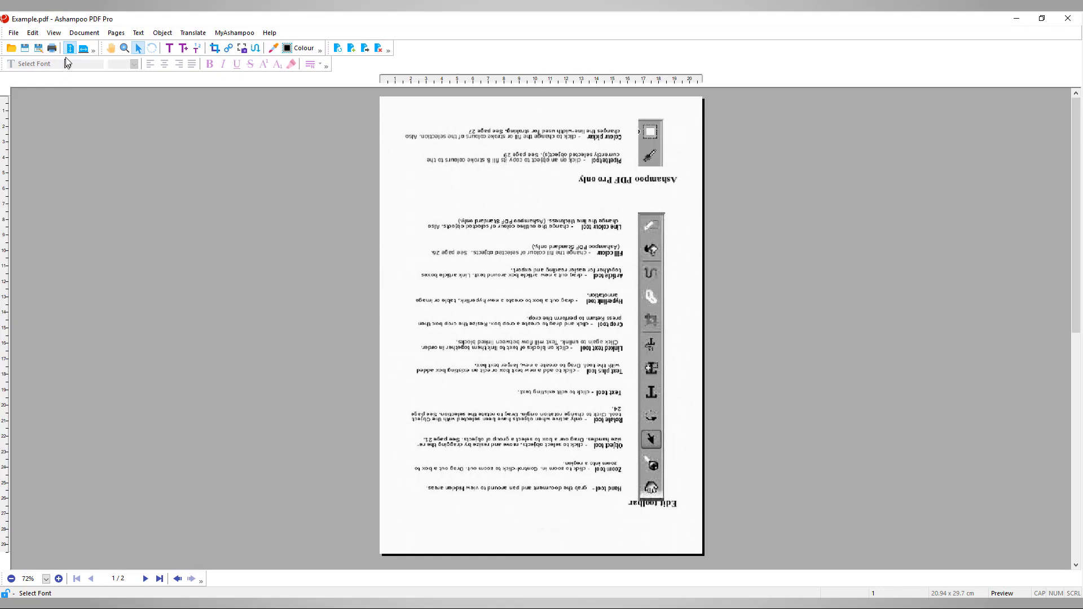
# Rotate all pages of Example.pdf by 180 degrees and return to page 1
pyautogui.click(117, 35)
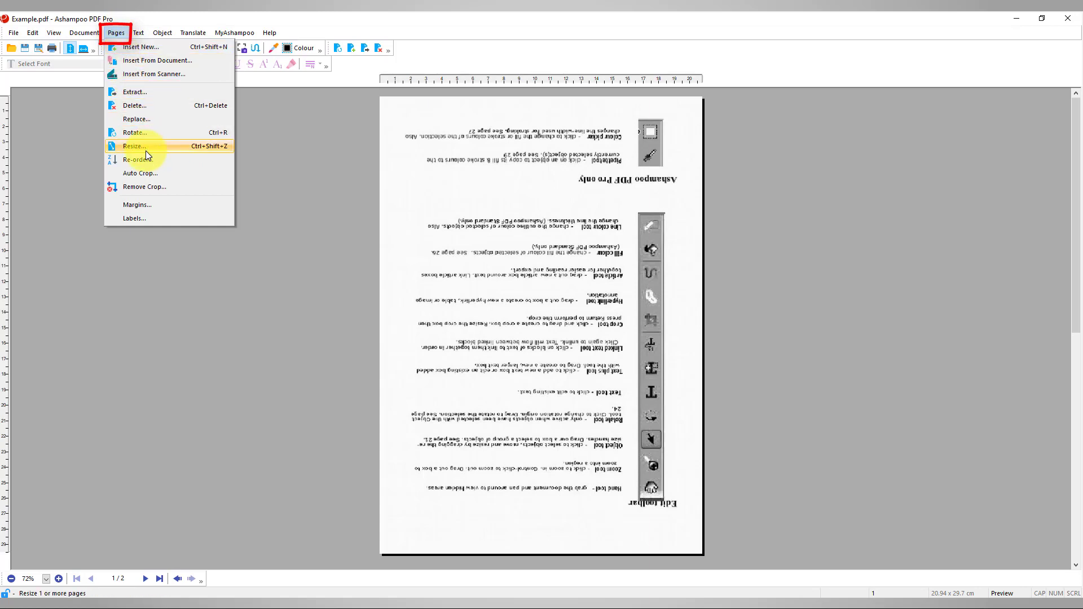
pyautogui.press('Up')
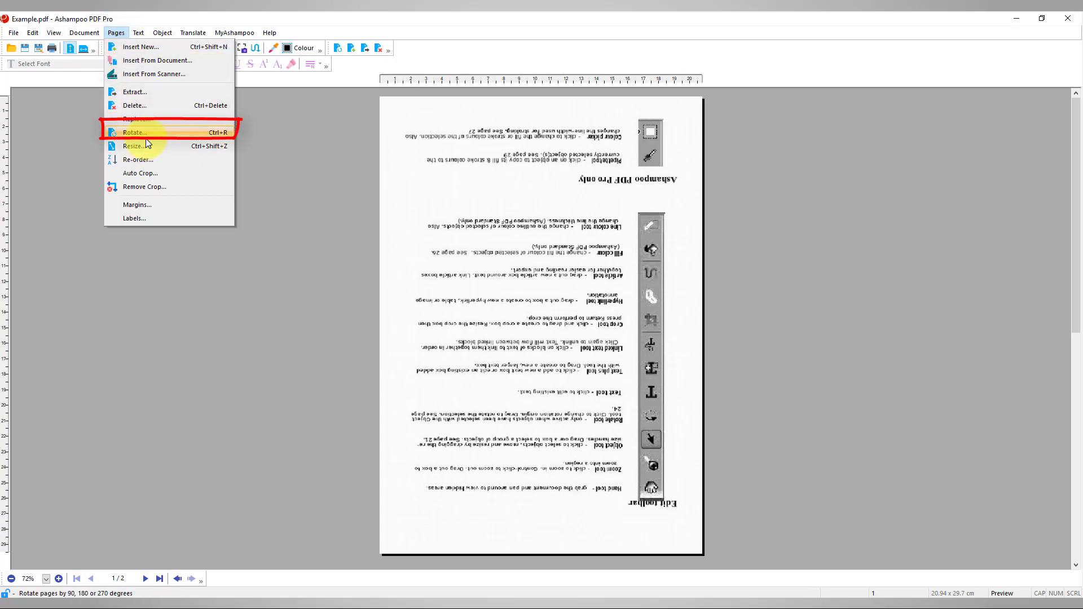
pyautogui.press('Return')
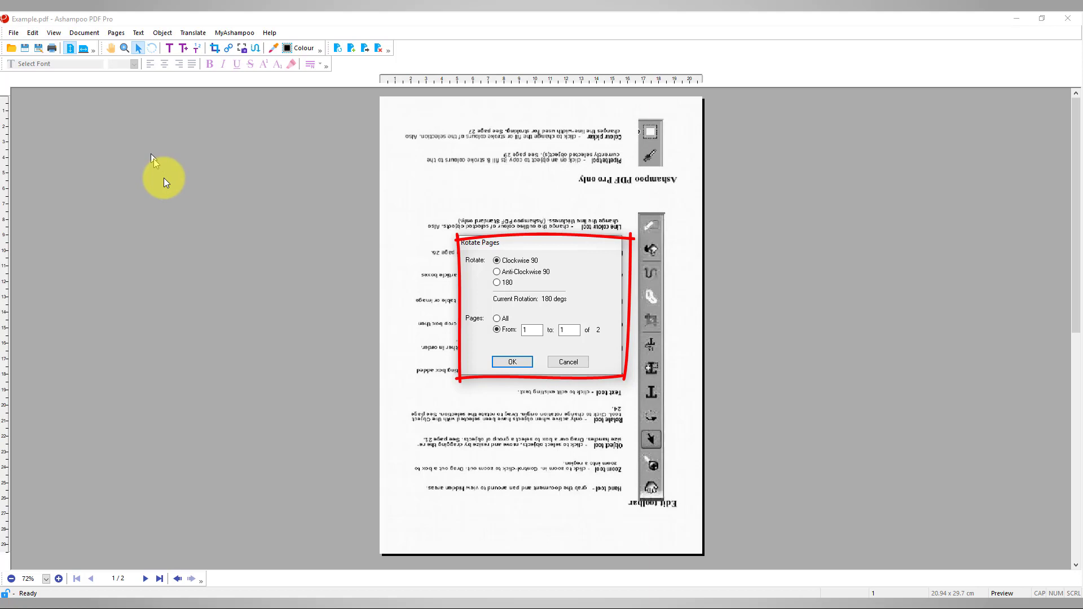
pyautogui.click(496, 283)
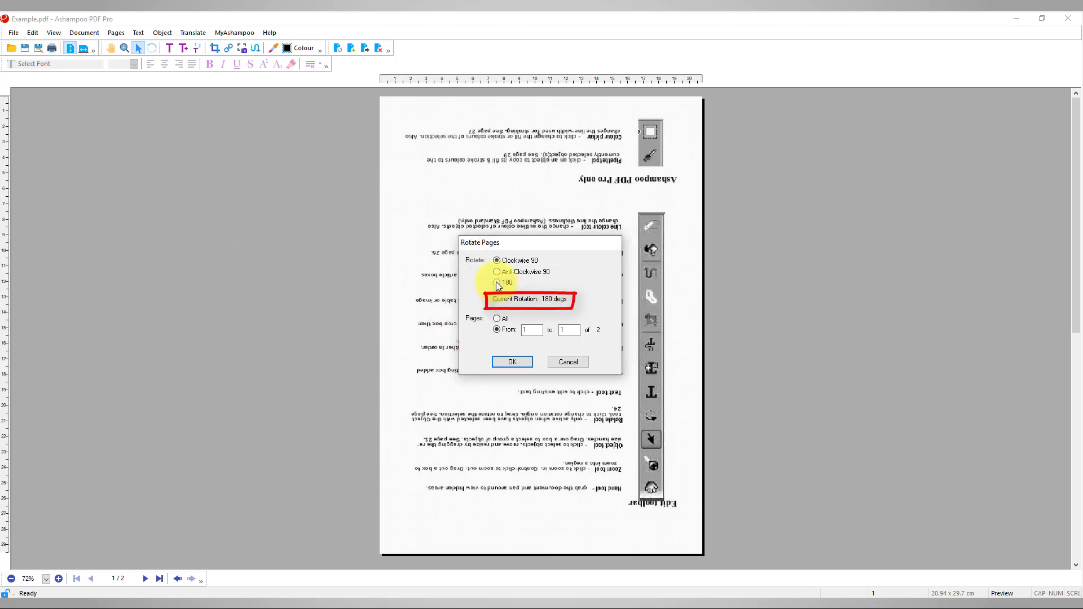
pyautogui.click(499, 318)
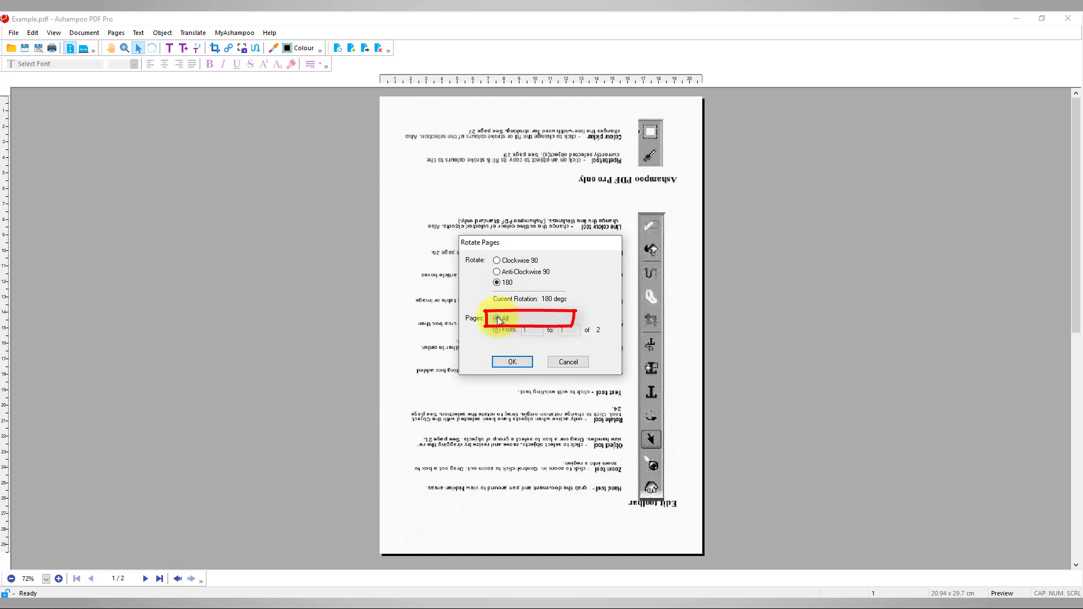
pyautogui.click(512, 362)
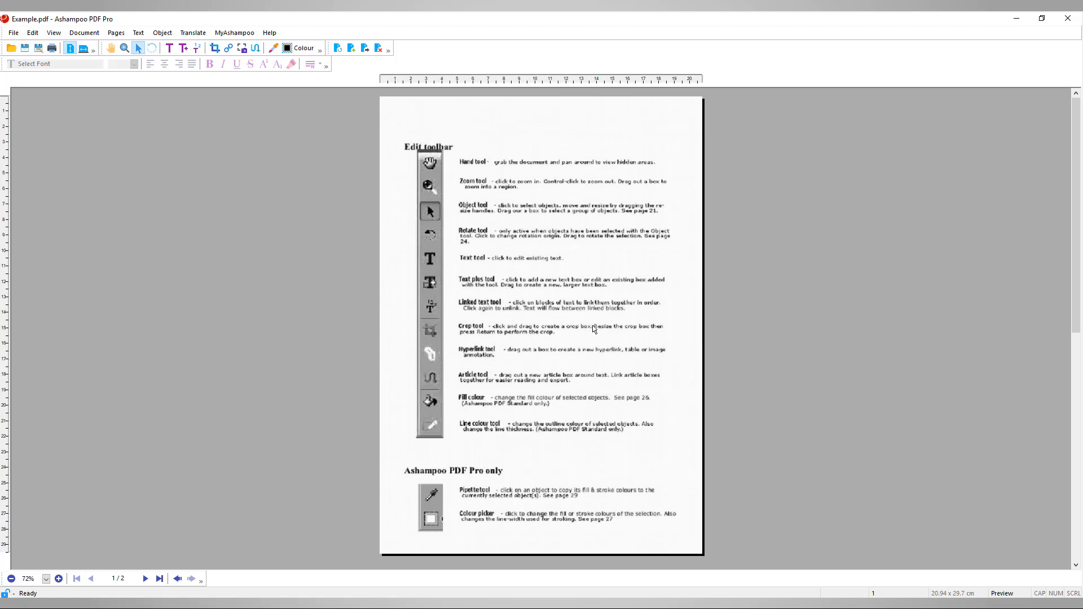
pyautogui.scroll(-3, 594, 329)
pyautogui.scroll(-4, 594, 329)
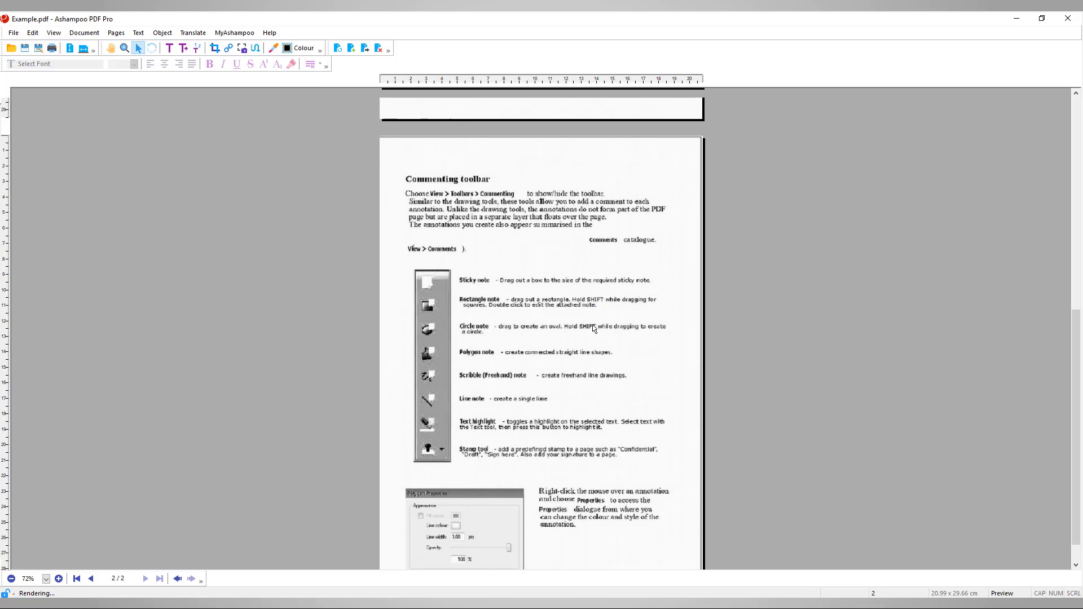
pyautogui.scroll(6, 593, 329)
pyautogui.scroll(1, 593, 329)
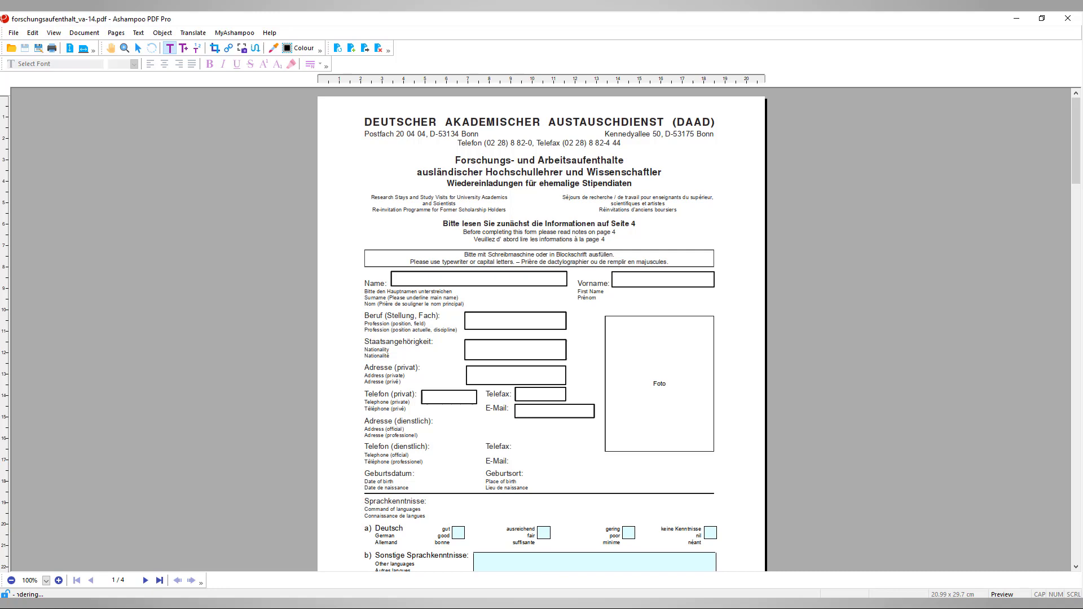
# Zoom in and add text boxes with a sample surname in Name and first name in Vorname
pyautogui.click(60, 582)
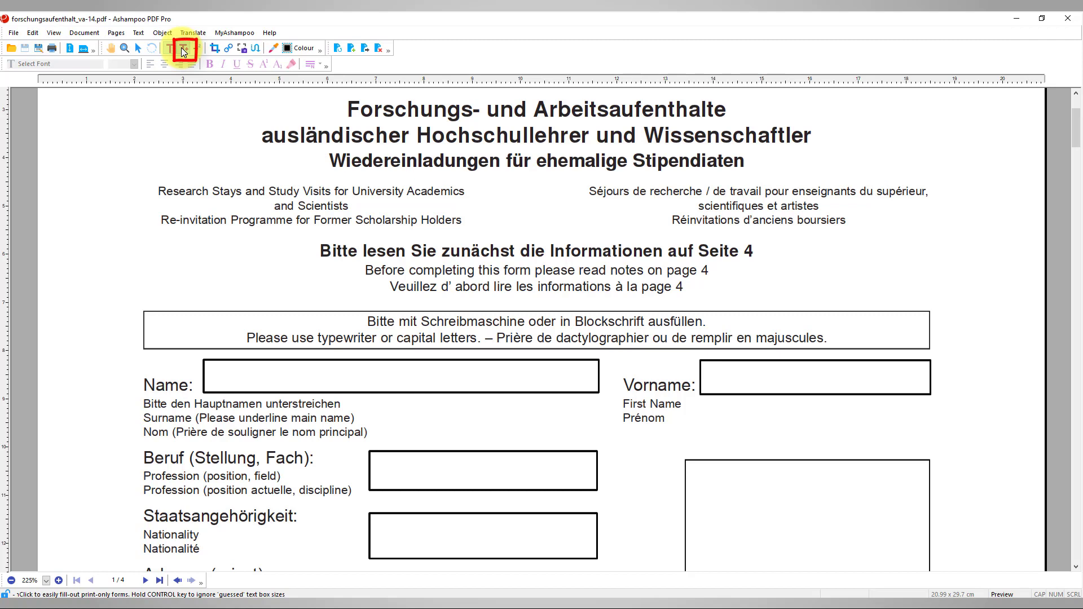
pyautogui.click(183, 51)
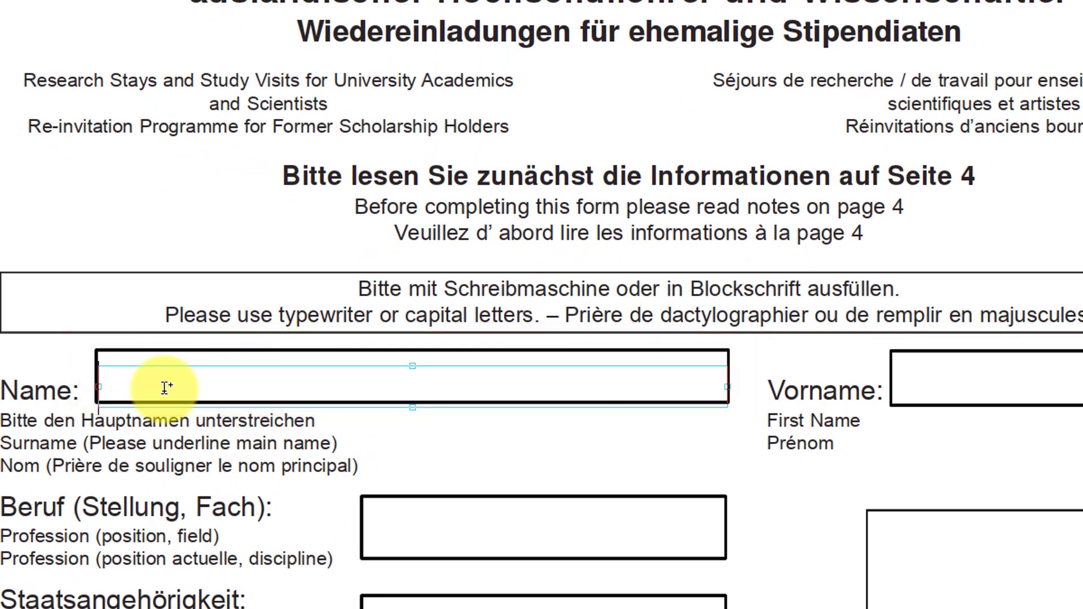
pyautogui.write('Sm')
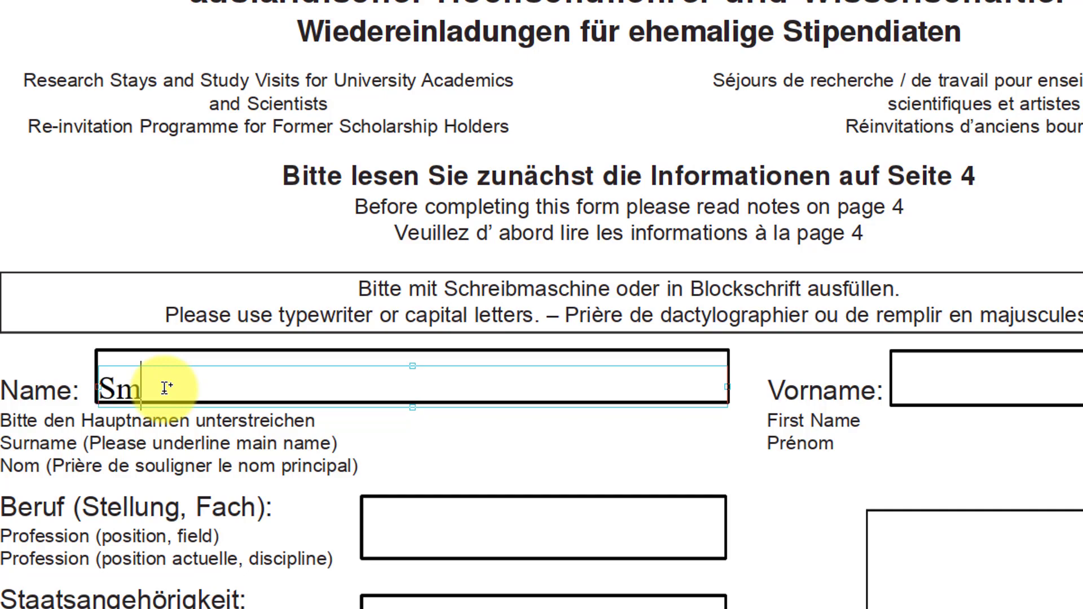
pyautogui.write('ith')
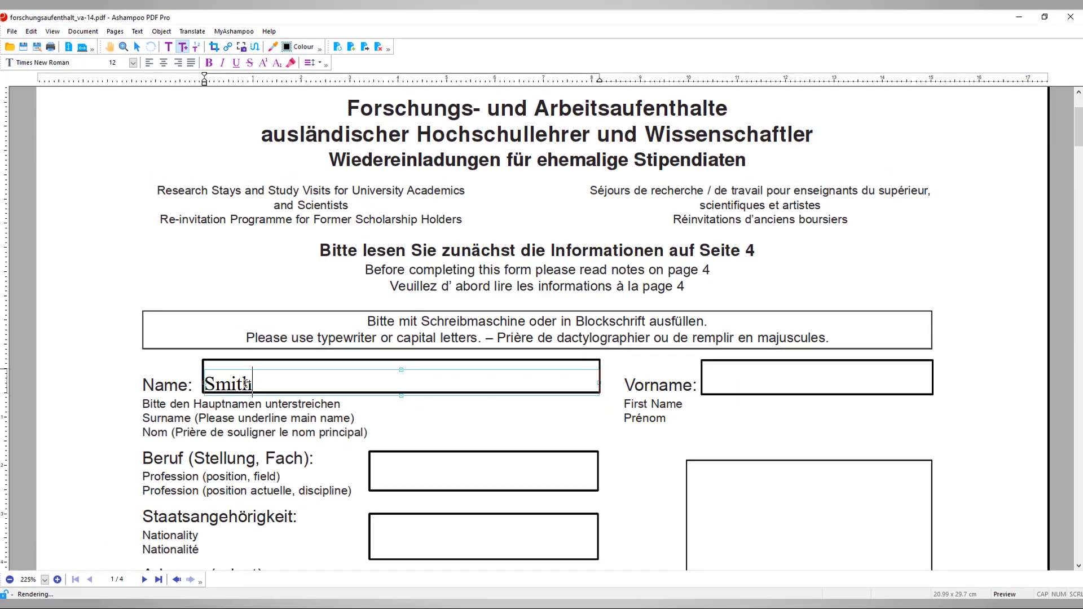
pyautogui.click(735, 381)
pyautogui.write('John')
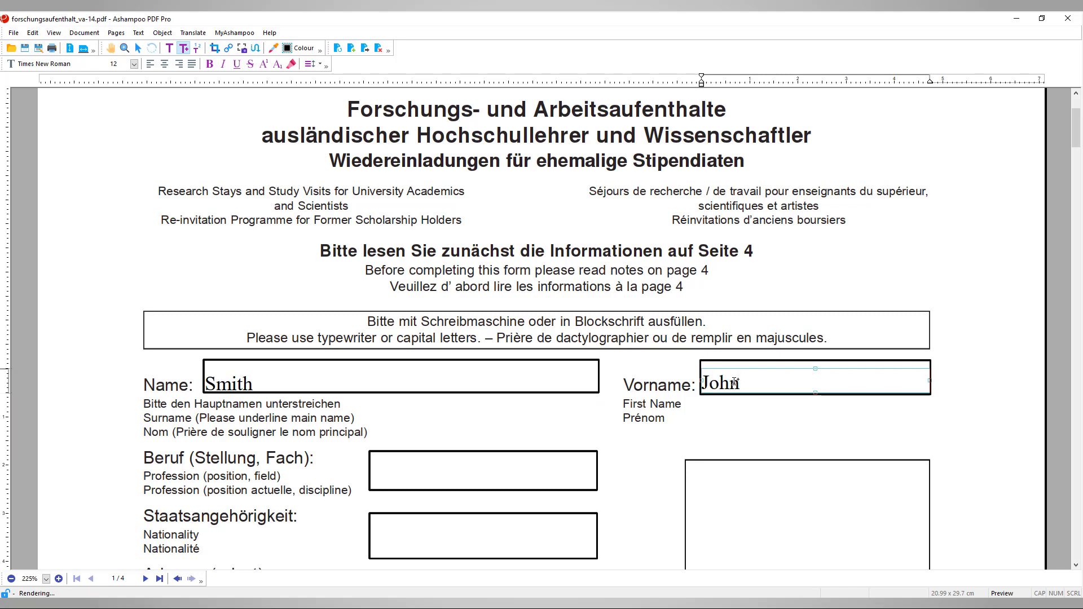
pyautogui.click(242, 384)
# Save the filled form as Your_PDF_Form.pdf with Save As
pyautogui.click(14, 32)
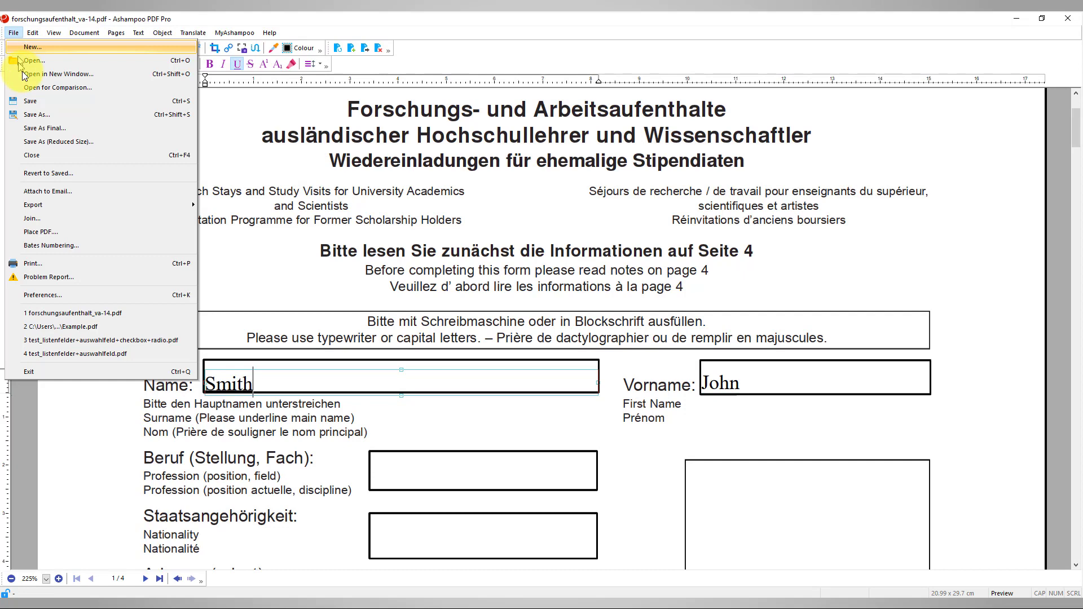
pyautogui.click(38, 115)
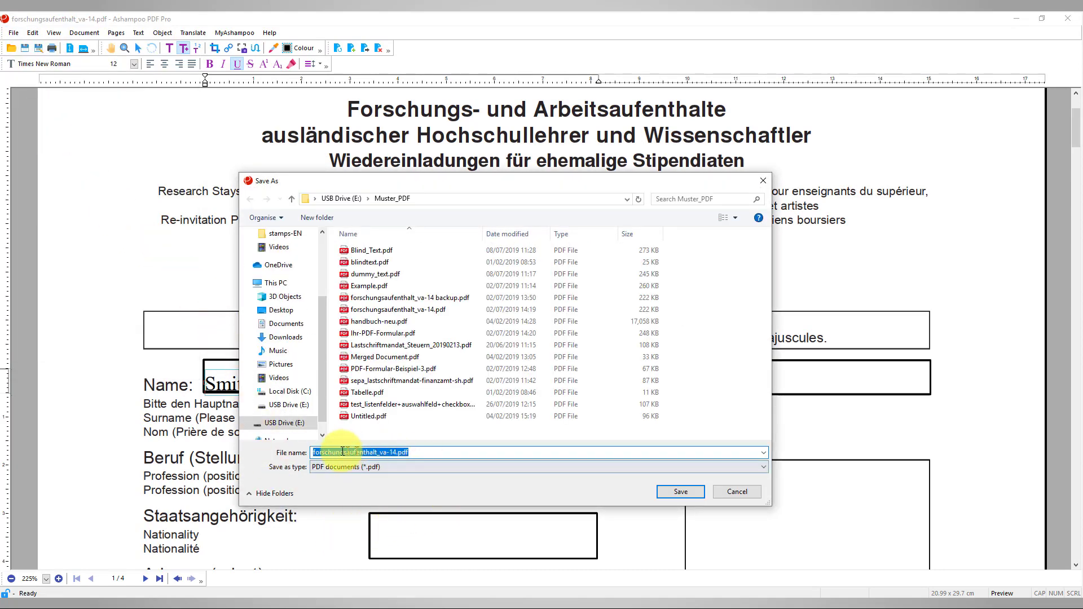
pyautogui.write('Your.pdf')
pyautogui.click(329, 452)
pyautogui.write('_PDF')
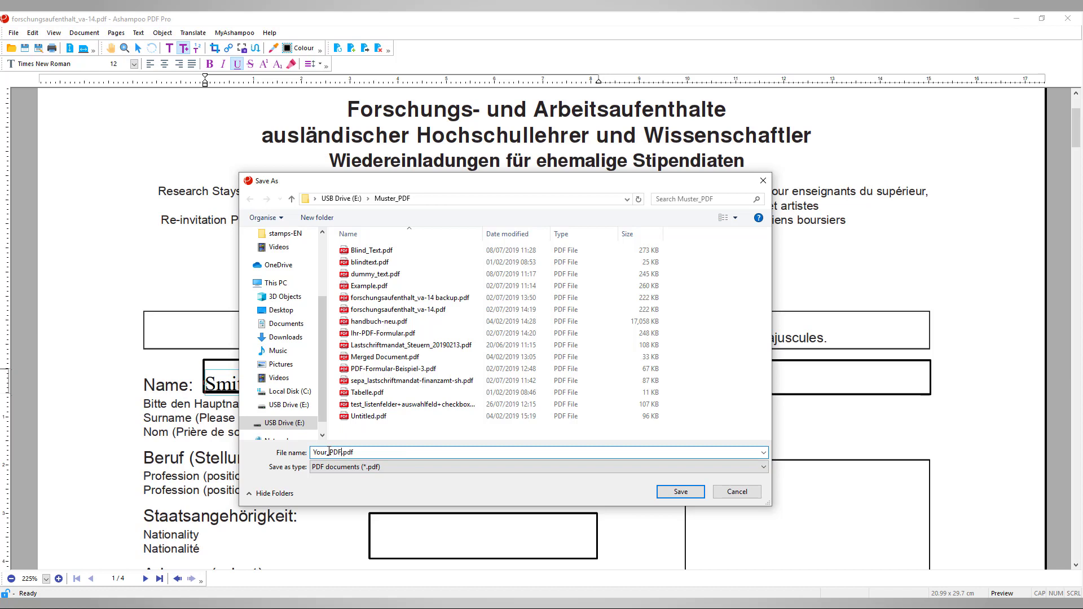
pyautogui.write('_Form')
pyautogui.click(680, 492)
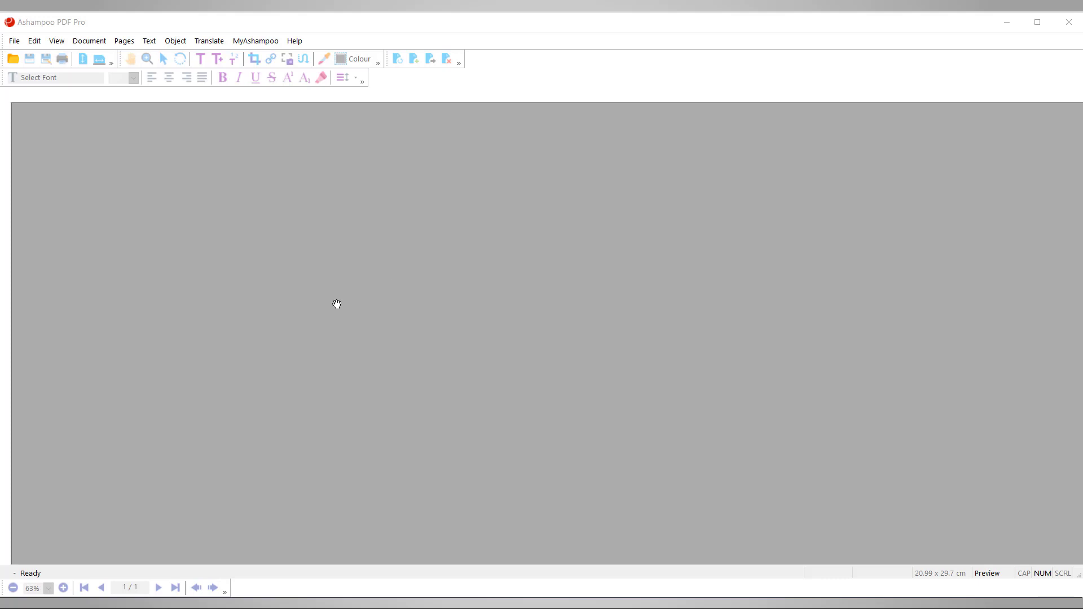
# Enable the Form Editing toolbar and create a new blank document with Ctrl+N
pyautogui.rightClick(496, 77)
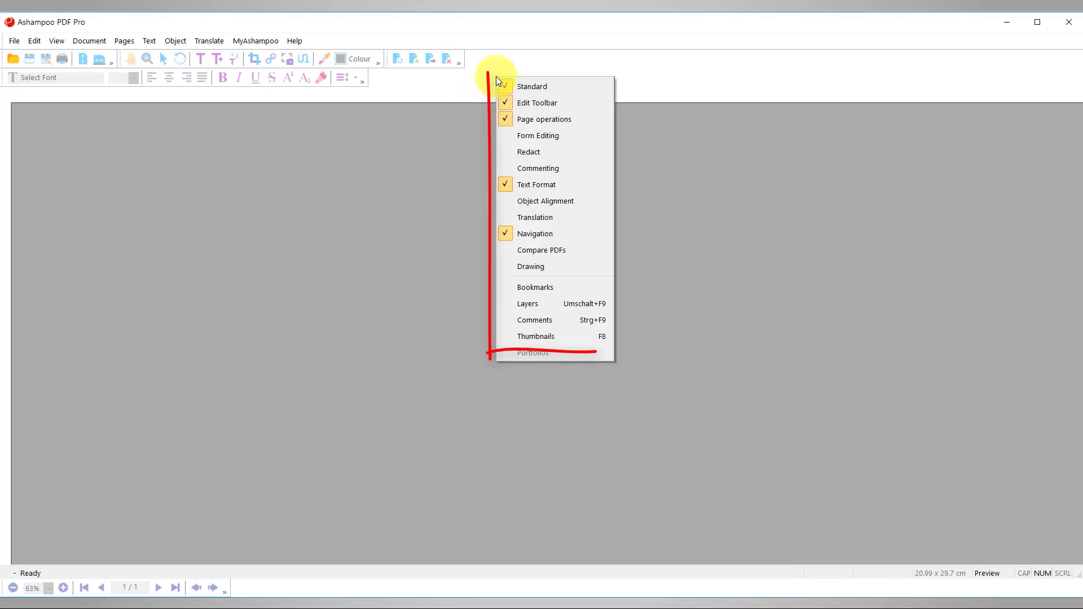
pyautogui.click(535, 136)
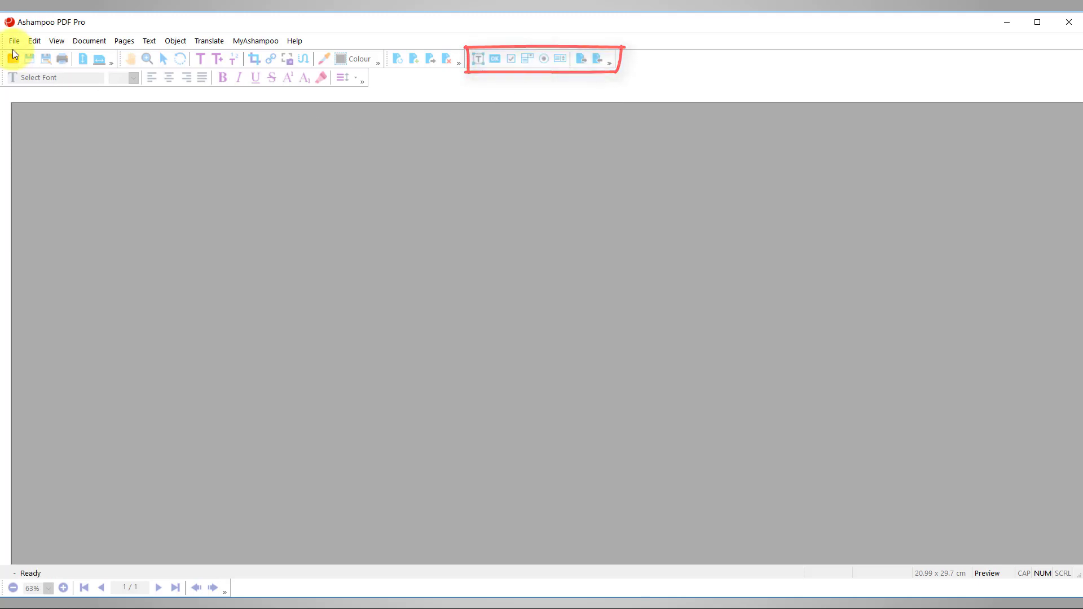
pyautogui.hotkey('ctrl', 'n')
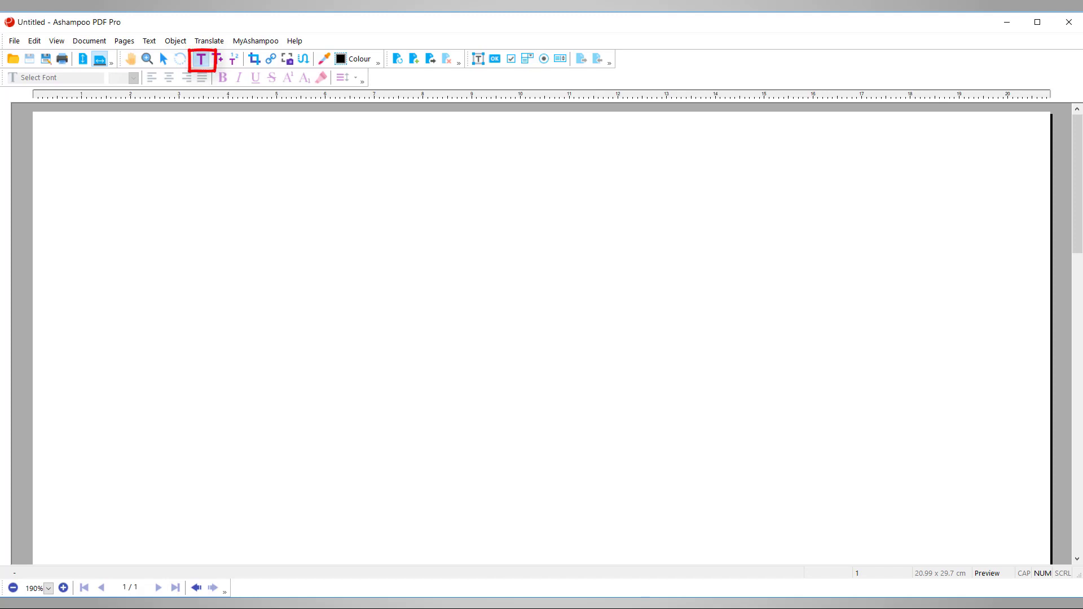
# Add a 'Name' label, narrowed to fit, and a 'Firstname' label to its right
pyautogui.moveTo(124, 282)
pyautogui.mouseDown()
pyautogui.moveTo(204, 331)
pyautogui.moveTo(282, 329)
pyautogui.moveTo(255, 318)
pyautogui.mouseUp()
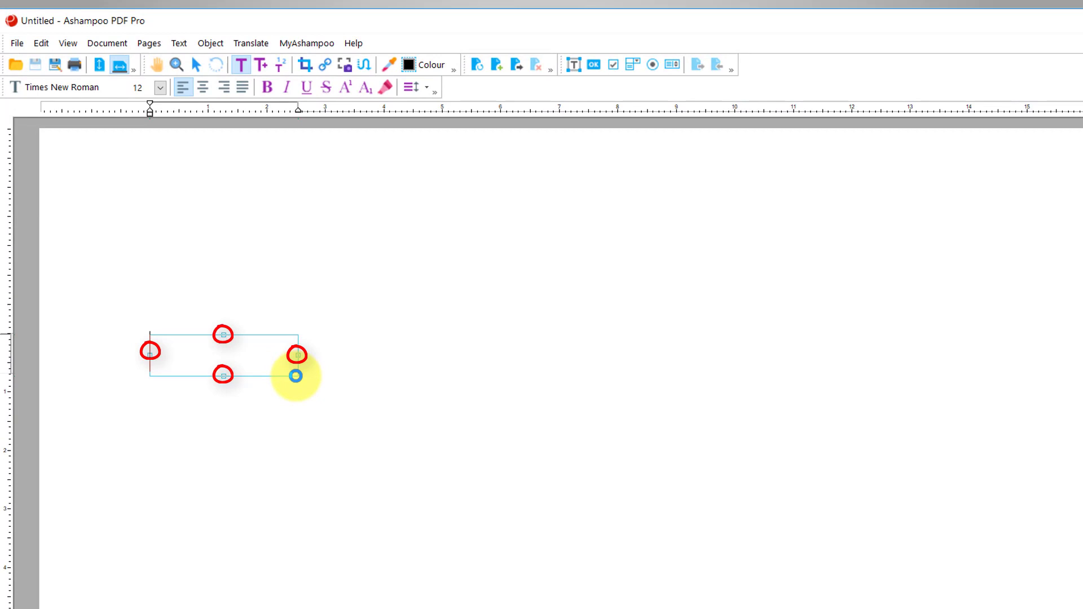
pyautogui.write('Name')
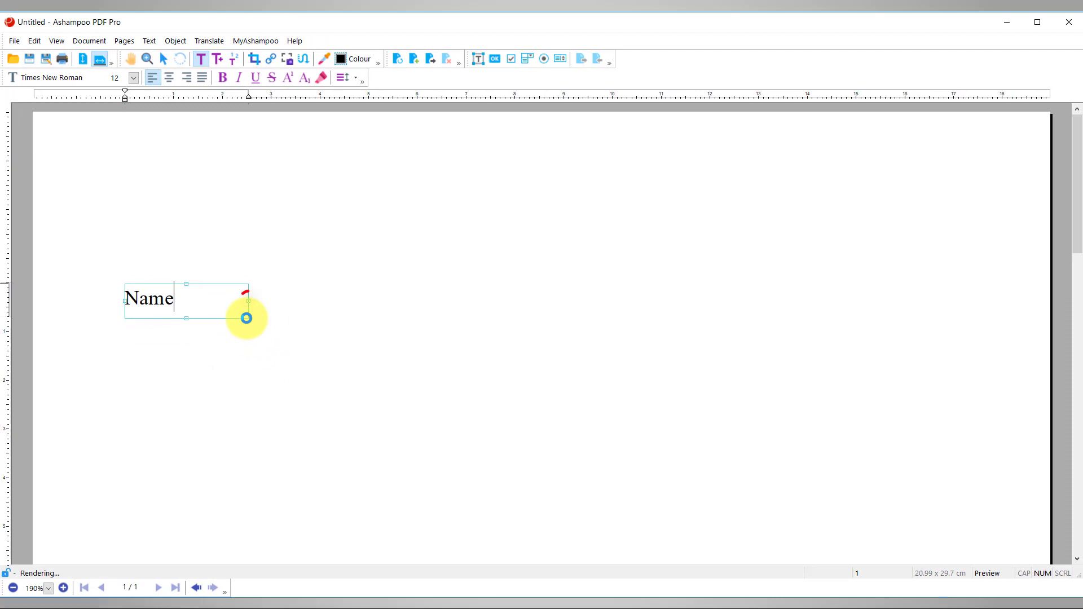
pyautogui.moveTo(247, 301); pyautogui.dragTo(186, 301)
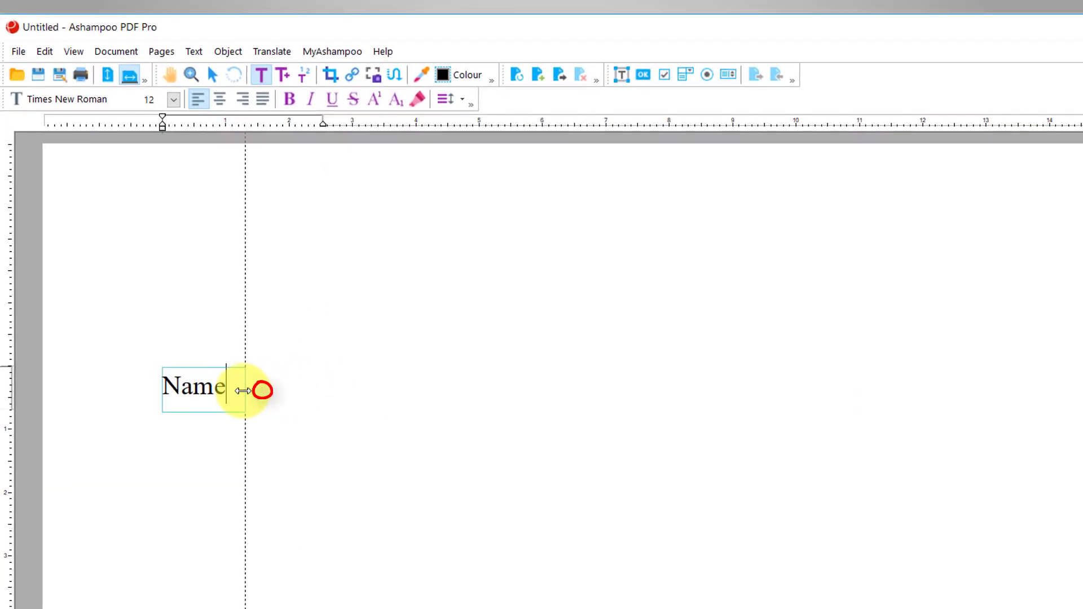
pyautogui.moveTo(242, 391); pyautogui.dragTo(243, 389)
pyautogui.moveTo(564, 370); pyautogui.dragTo(688, 394)
pyautogui.write('Firstname')
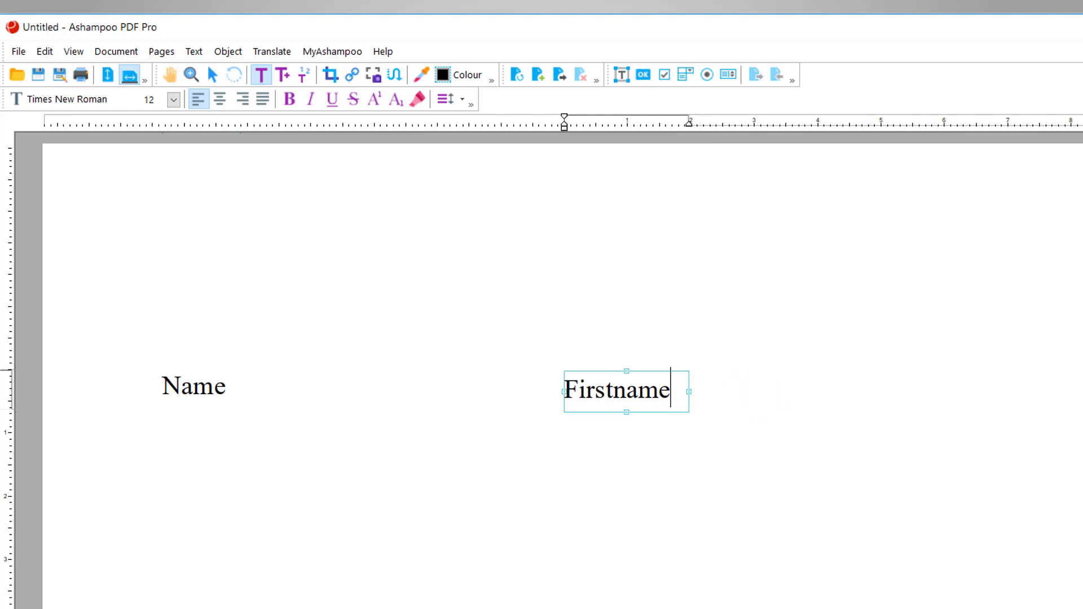
# Draw a text field beside the Name label, rename it from Text1 to Name, and remove its border
pyautogui.click(624, 79)
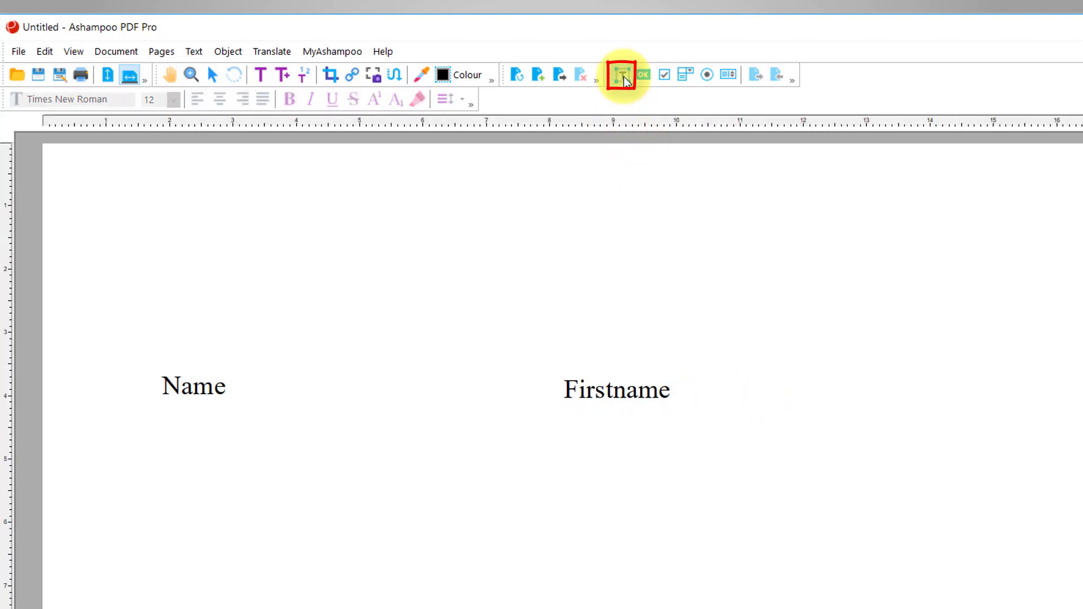
pyautogui.moveTo(246, 370); pyautogui.dragTo(469, 415)
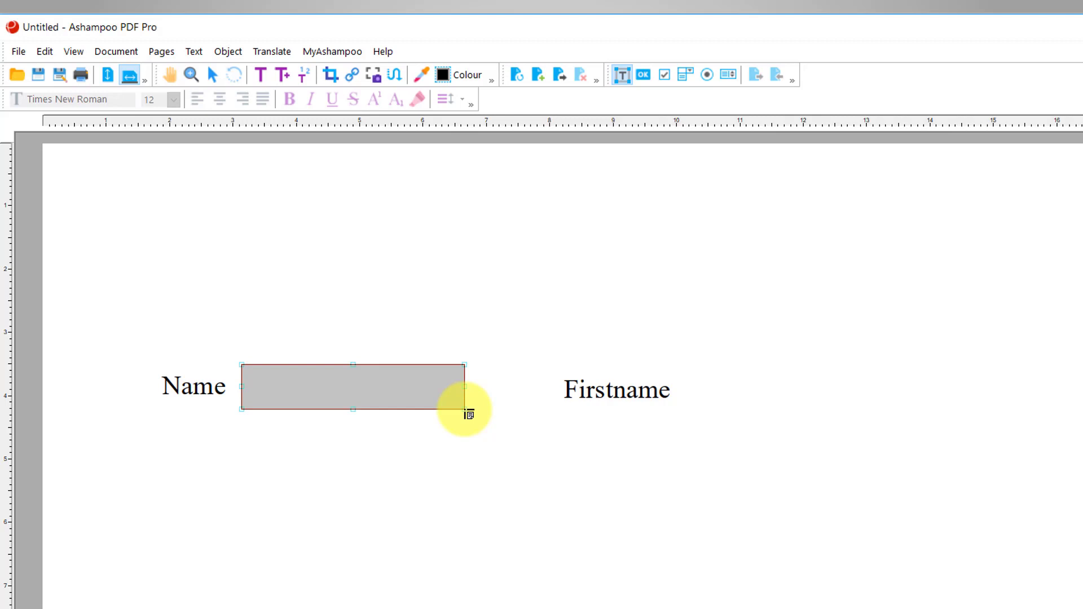
pyautogui.rightClick(388, 401)
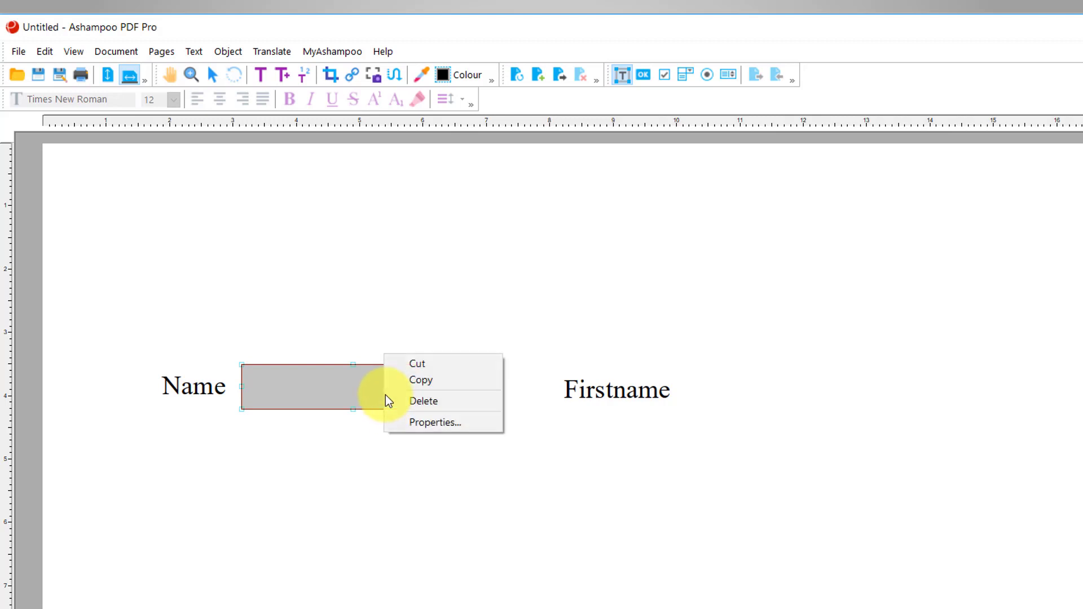
pyautogui.click(435, 421)
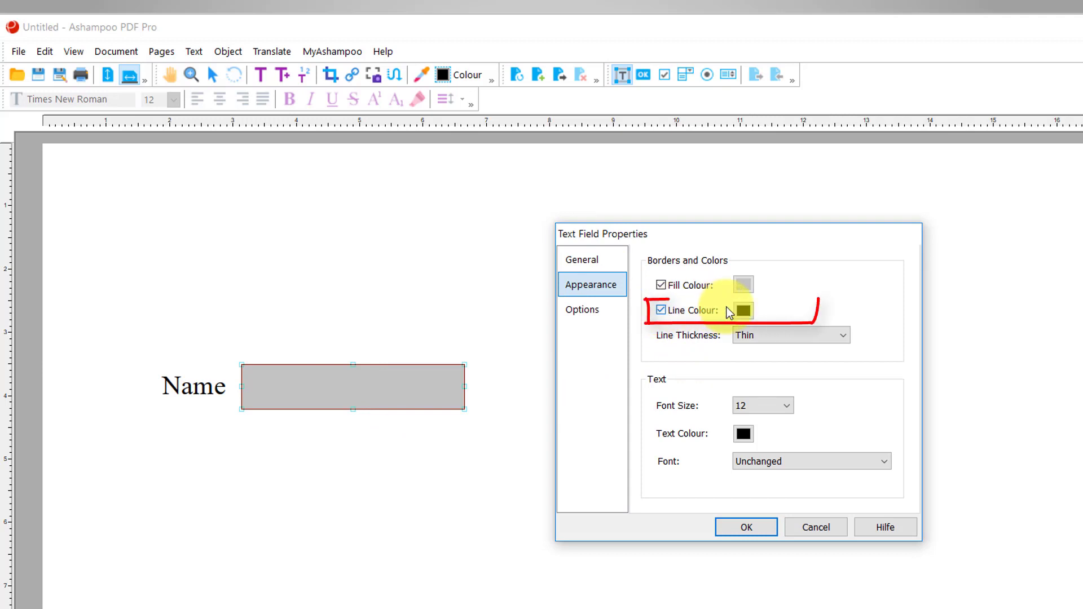
pyautogui.click(743, 312)
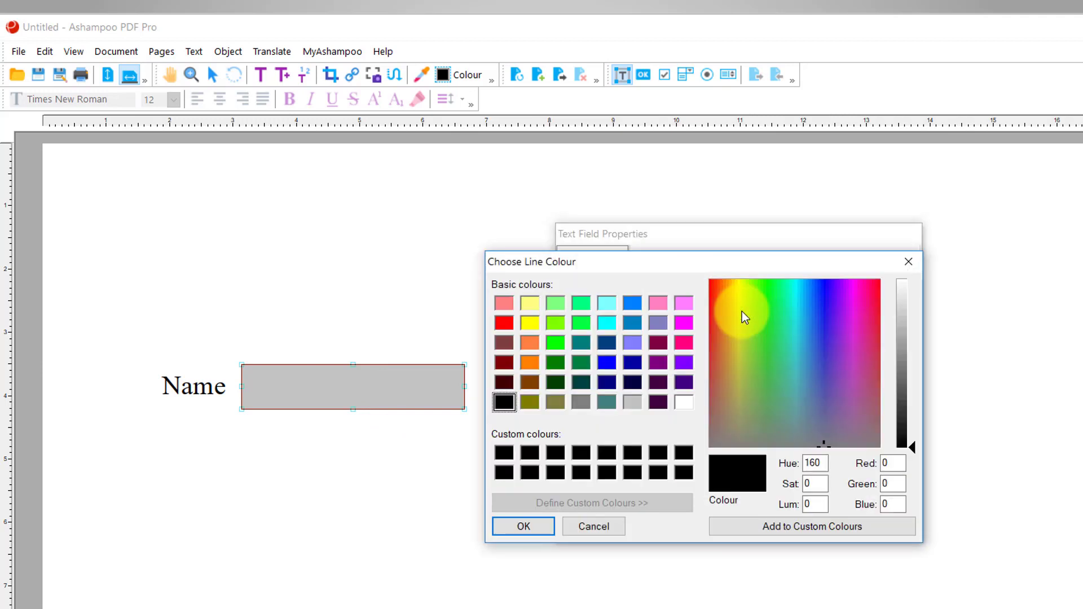
pyautogui.click(609, 527)
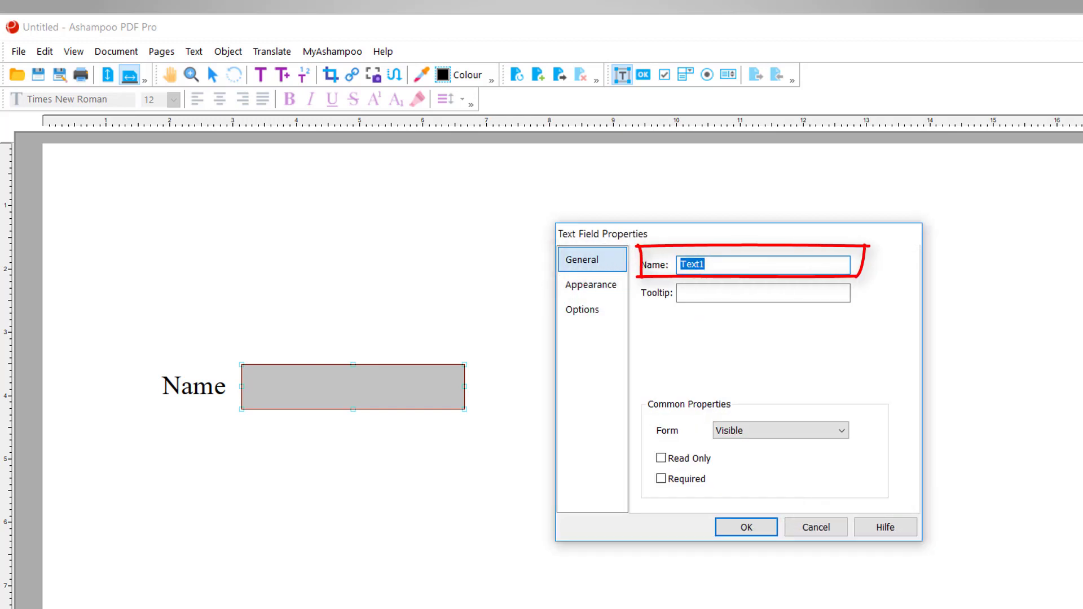
pyautogui.write('Name')
pyautogui.click(591, 285)
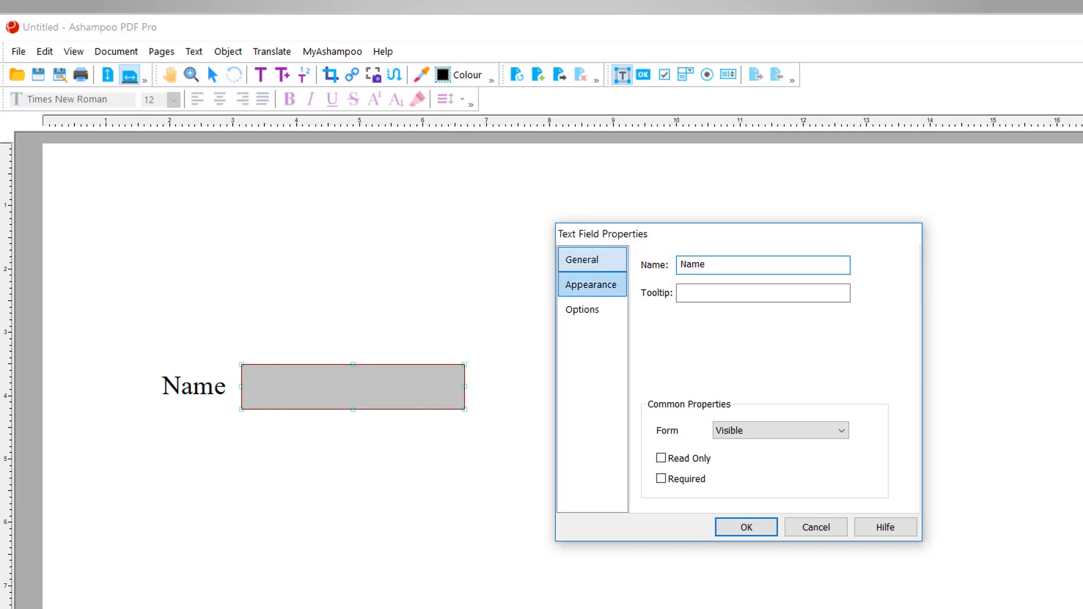
pyautogui.click(746, 527)
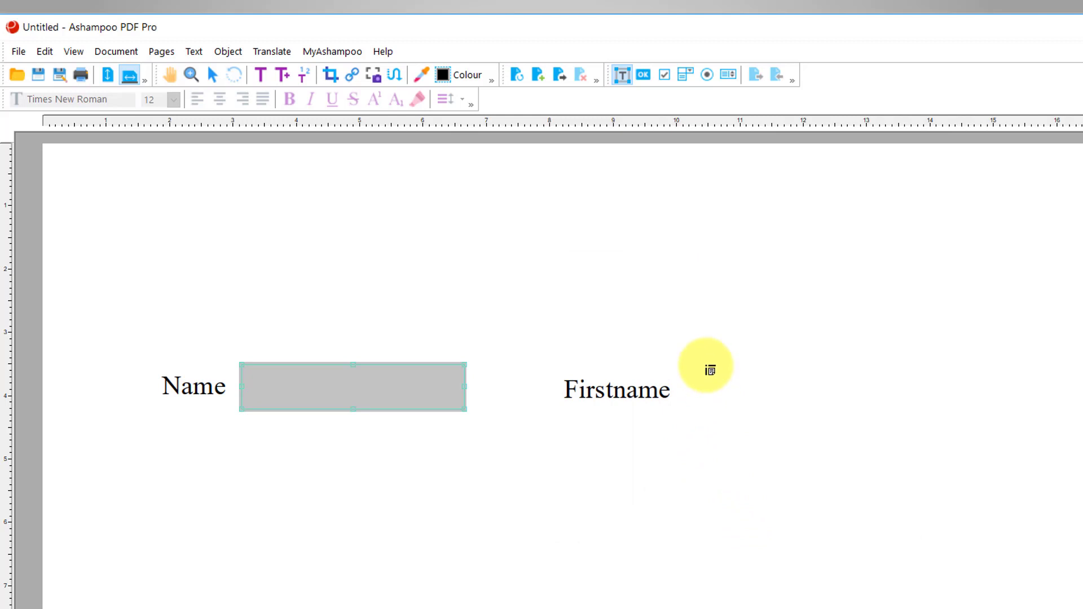
# Draw a borderless text field named Firstname beside the Firstname label
pyautogui.moveTo(694, 364); pyautogui.dragTo(958, 418)
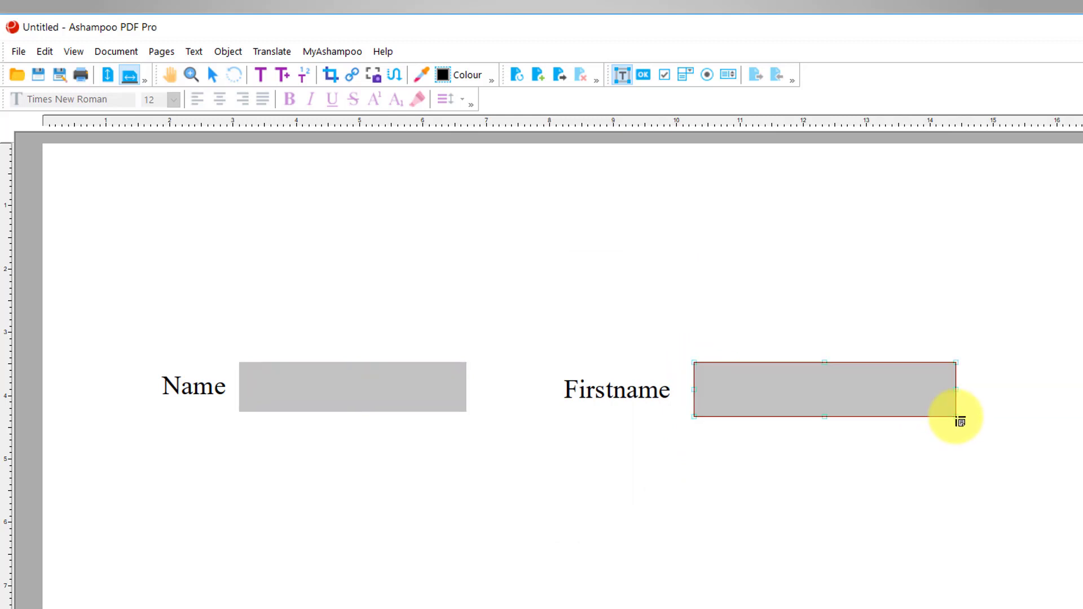
pyautogui.rightClick(819, 388)
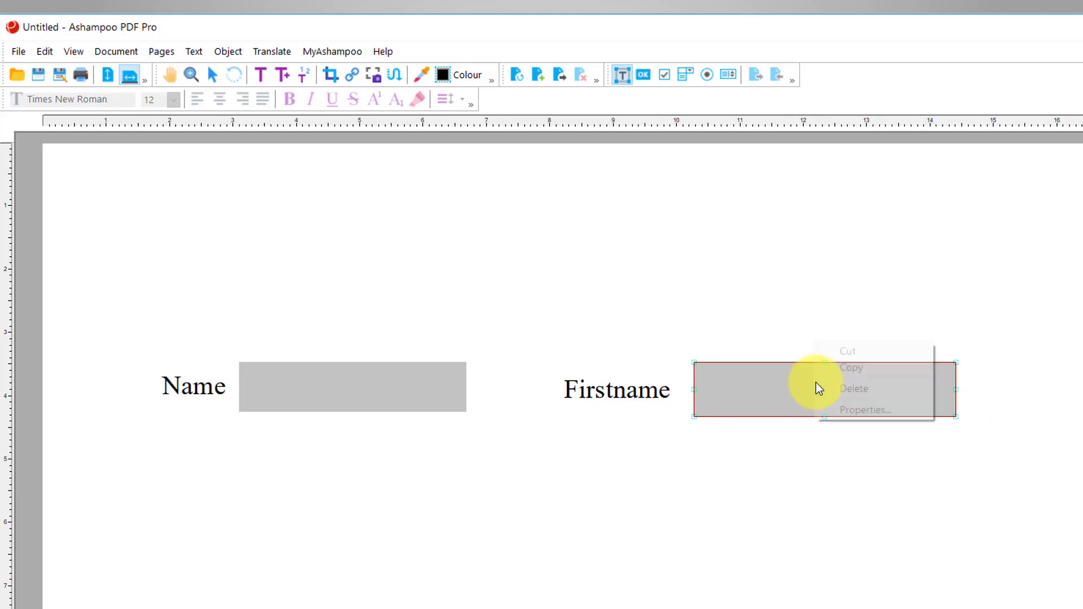
pyautogui.click(867, 416)
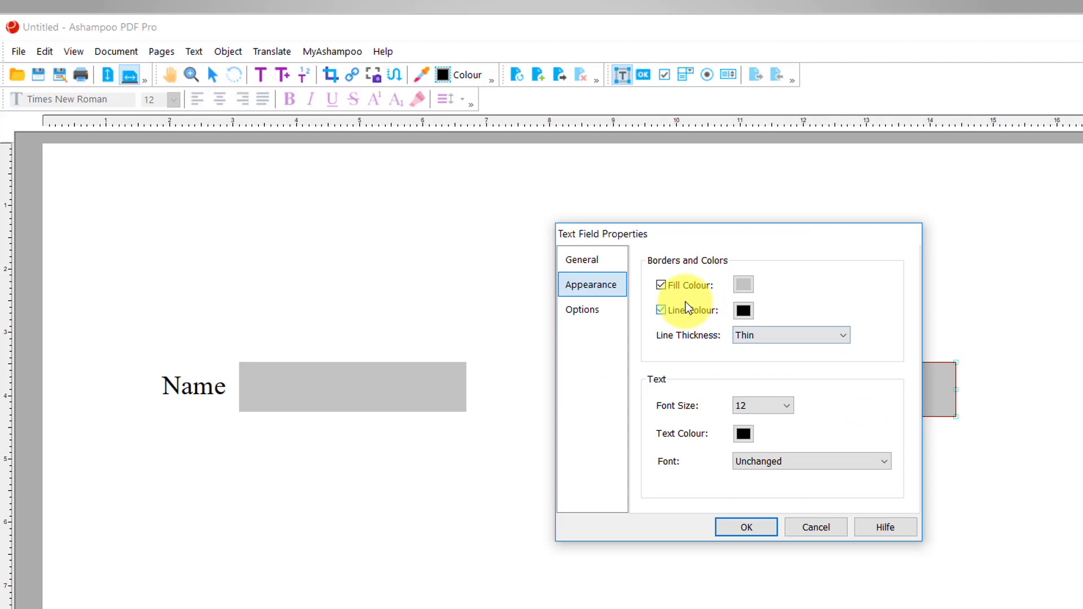
pyautogui.click(671, 317)
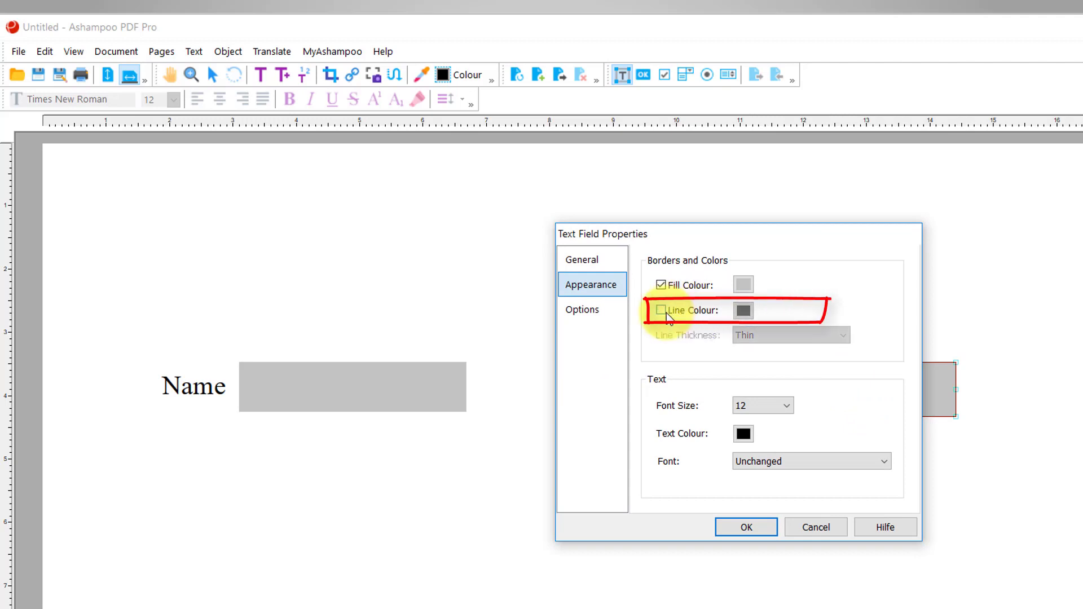
pyautogui.click(601, 266)
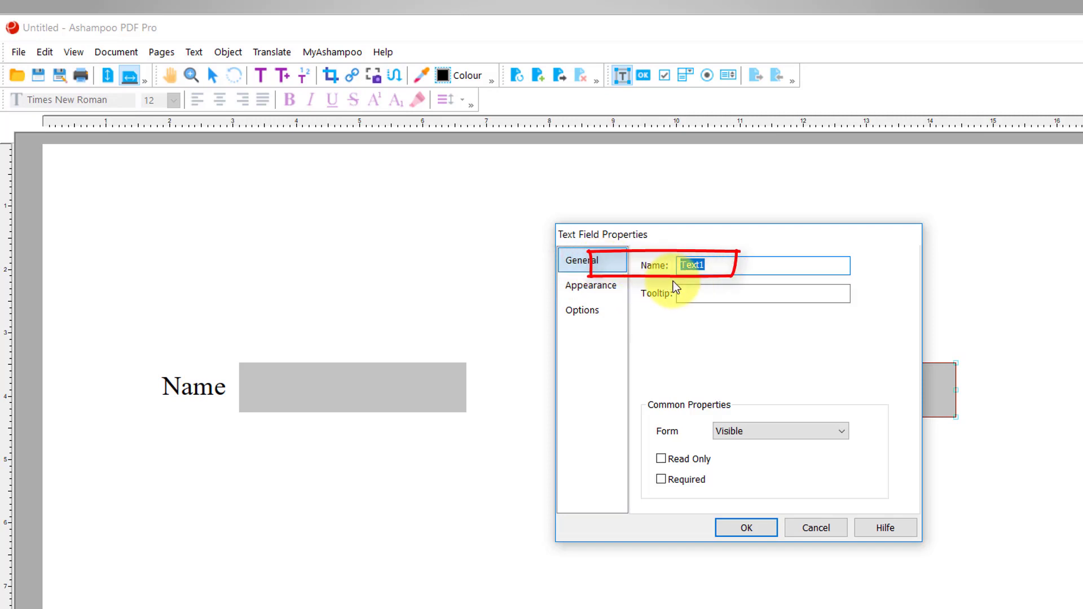
pyautogui.write('Firstname')
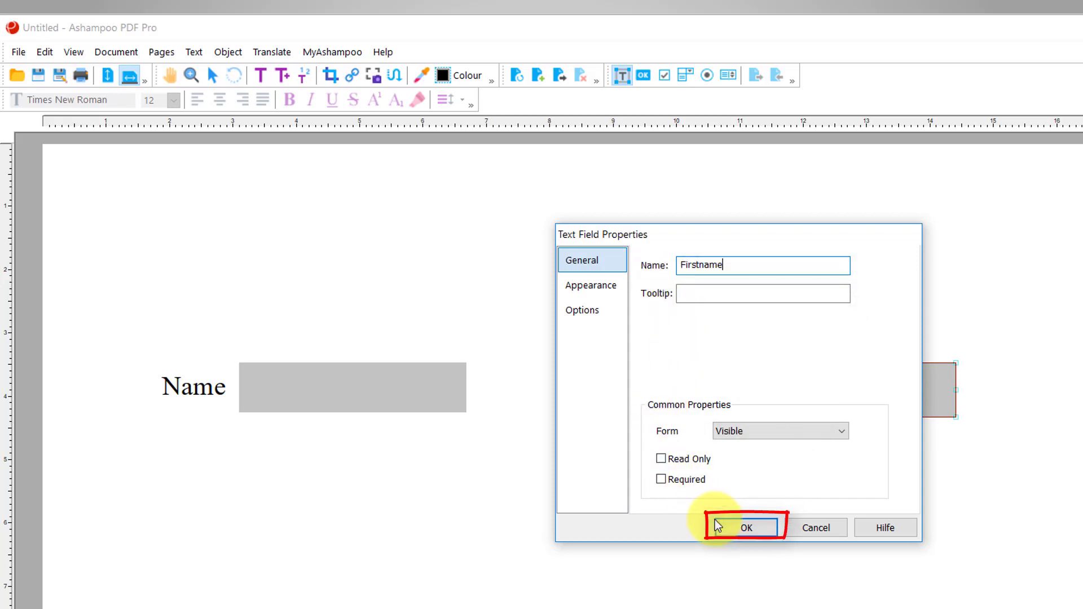
pyautogui.click(760, 532)
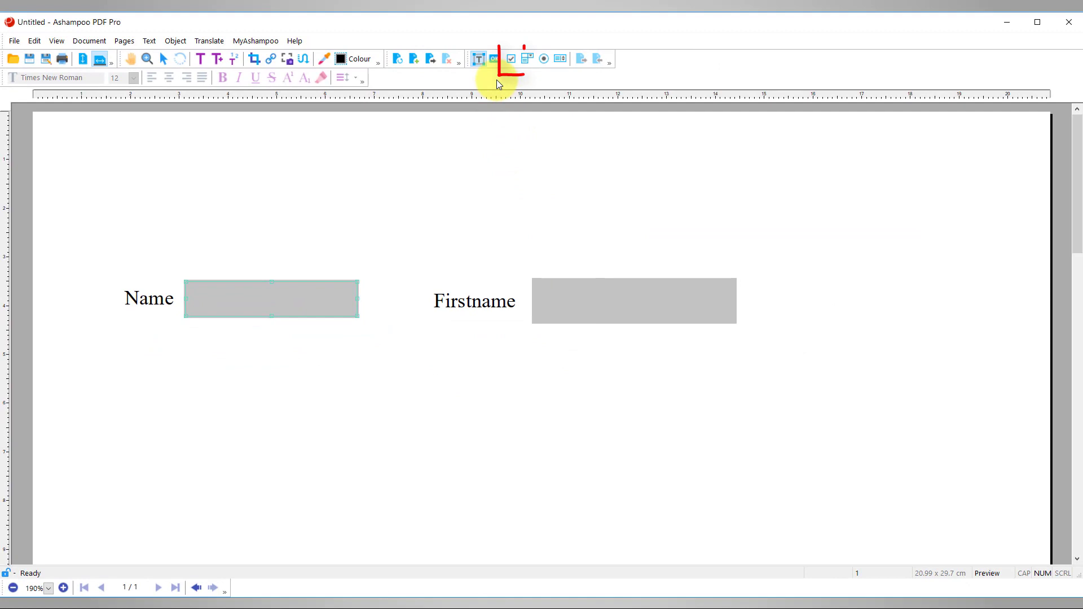
# Draw a check box field right of Firstname and untick Line Colour in its Appearance properties
pyautogui.click(511, 58)
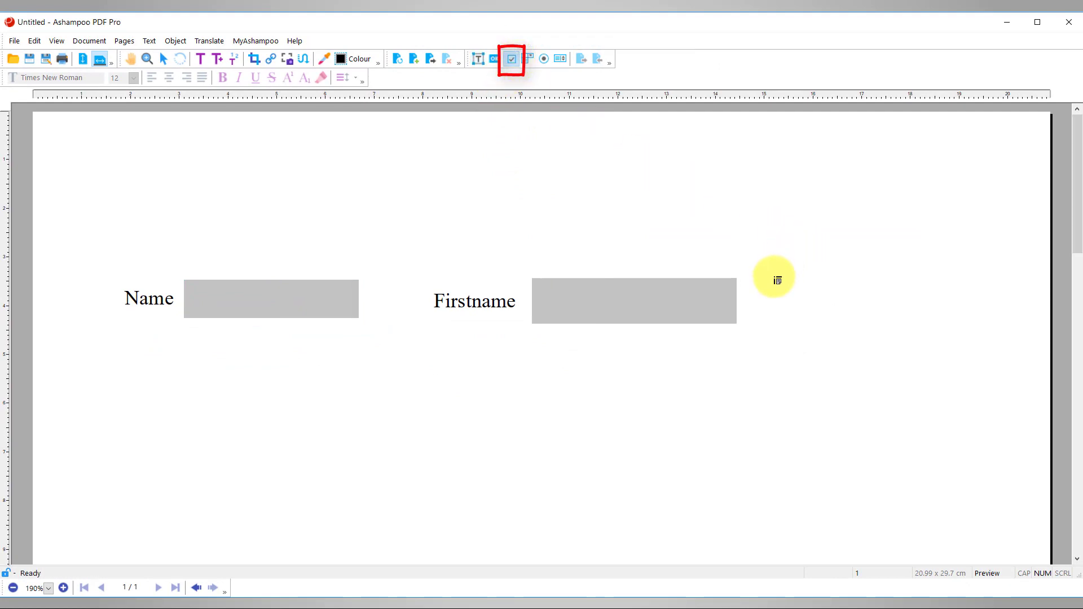
pyautogui.moveTo(795, 278); pyautogui.dragTo(850, 327)
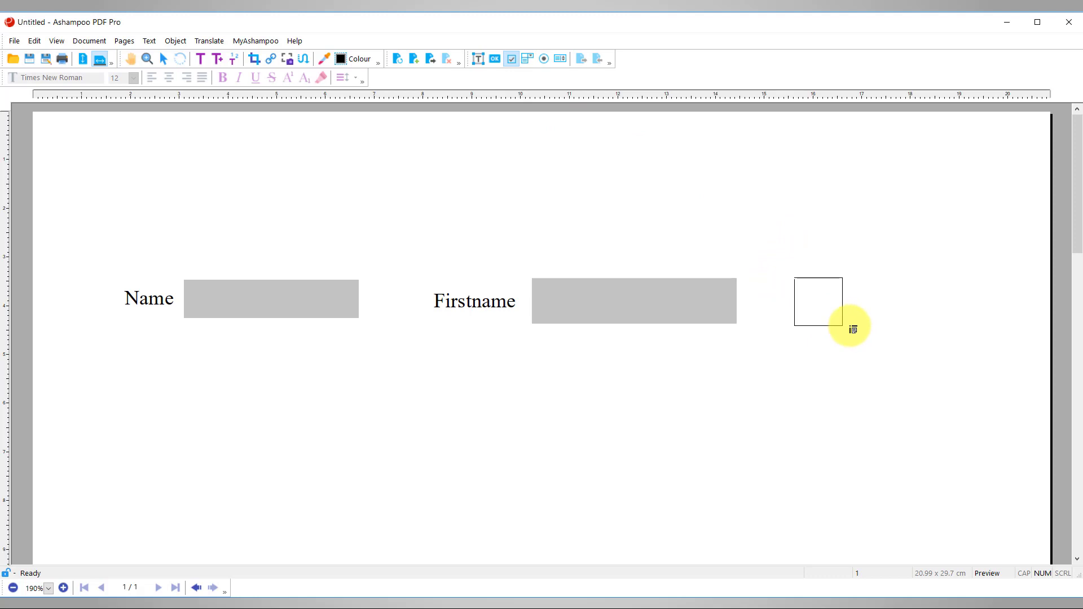
pyautogui.rightClick(829, 310)
pyautogui.click(855, 333)
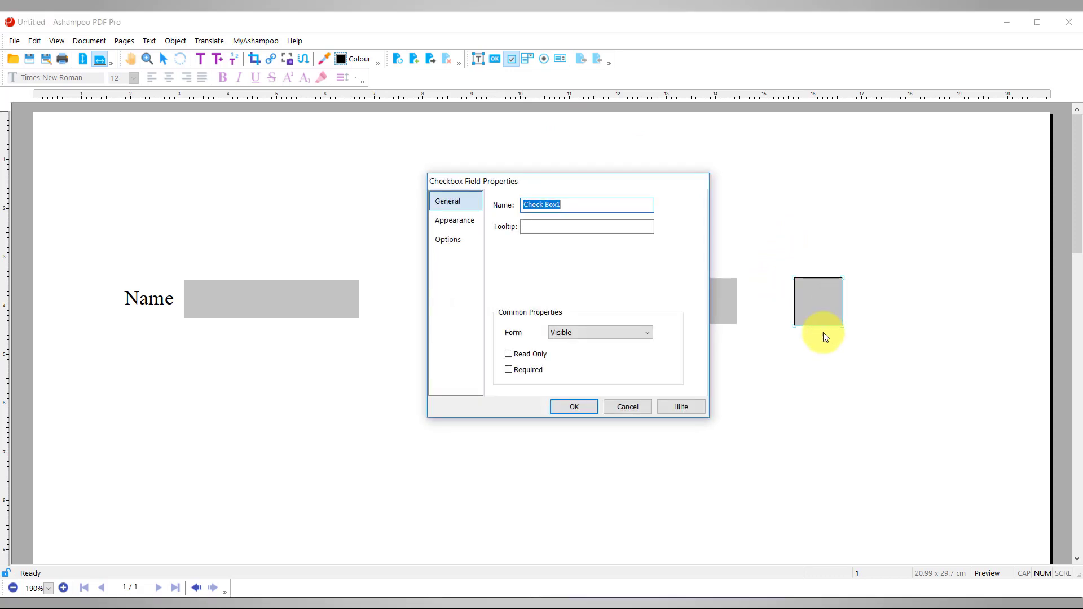
pyautogui.click(456, 221)
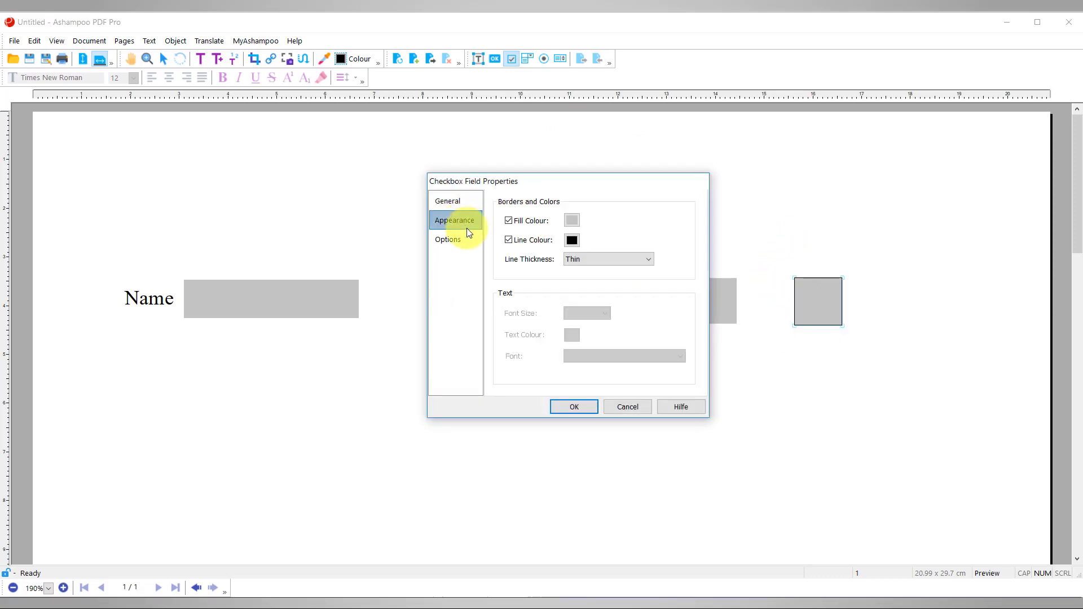
pyautogui.click(522, 247)
pyautogui.click(581, 408)
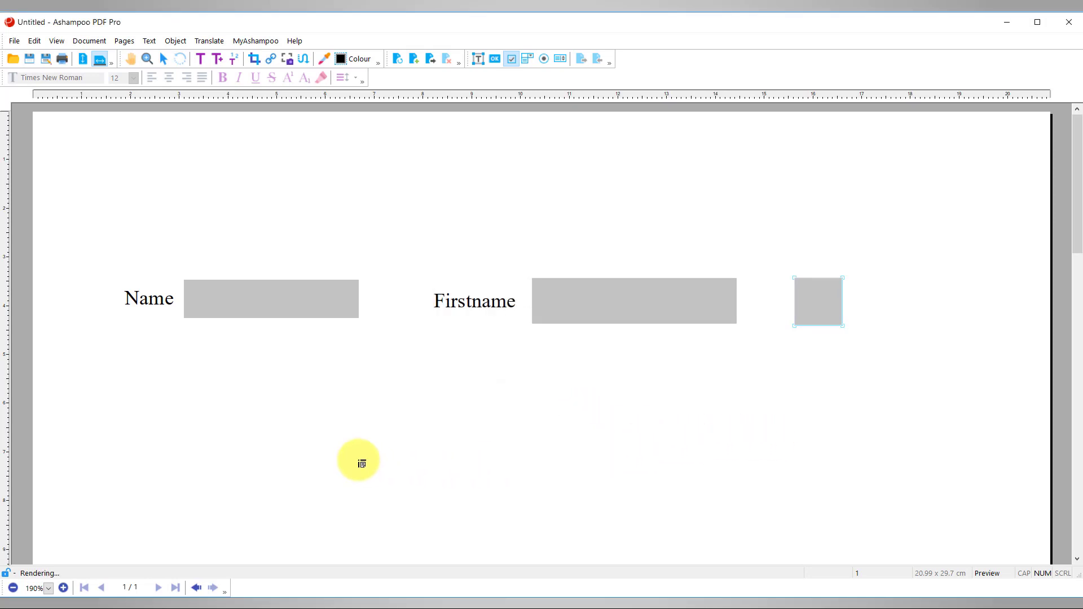
# Start Save As and enter Test-Form as the file name in the Desktop folder
pyautogui.click(14, 41)
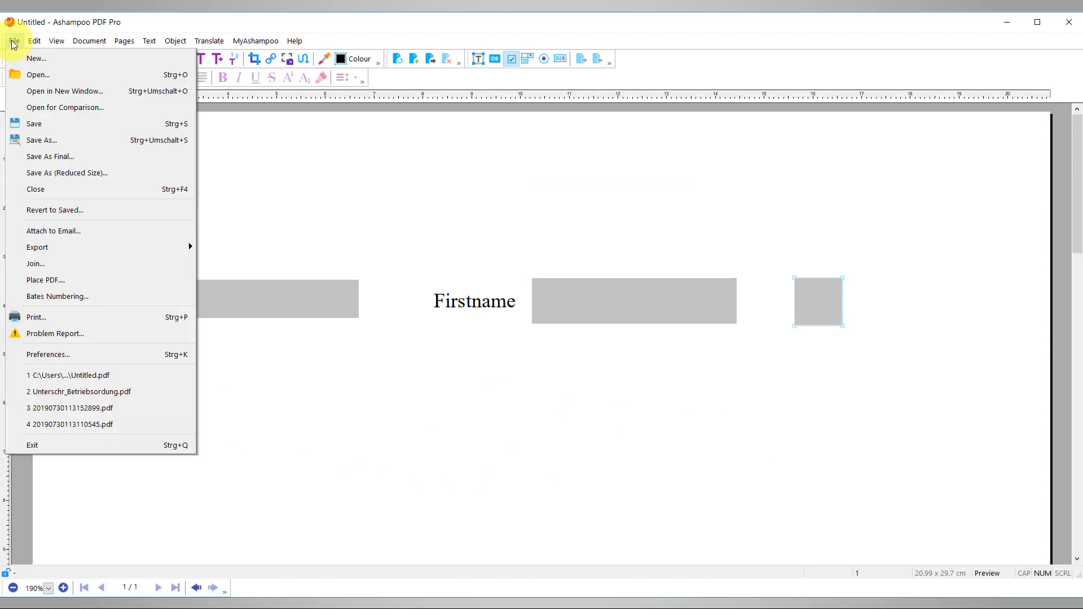
pyautogui.click(35, 140)
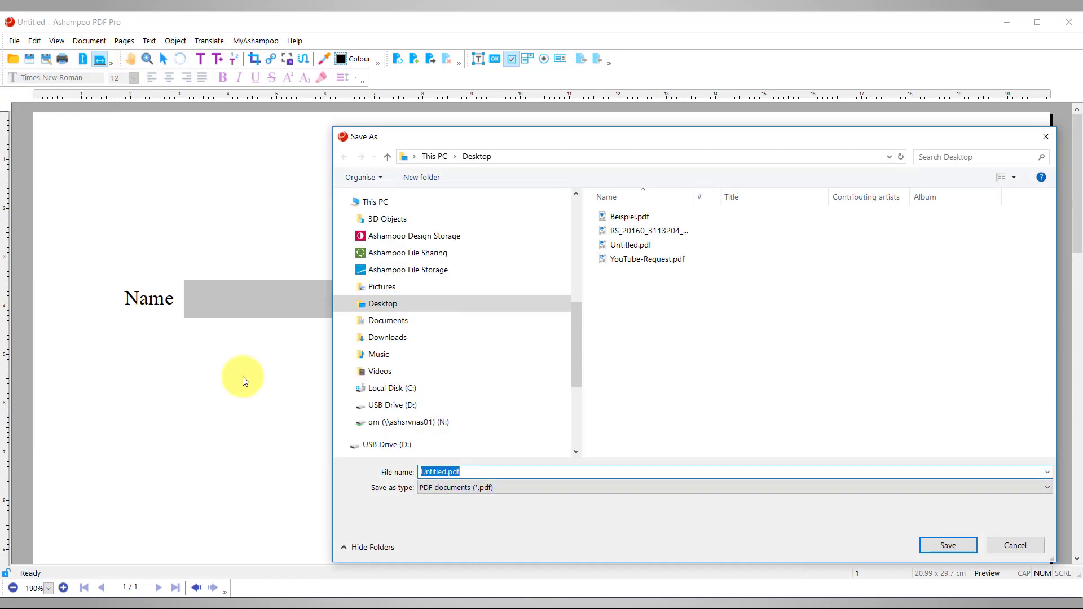
pyautogui.write('Test-')
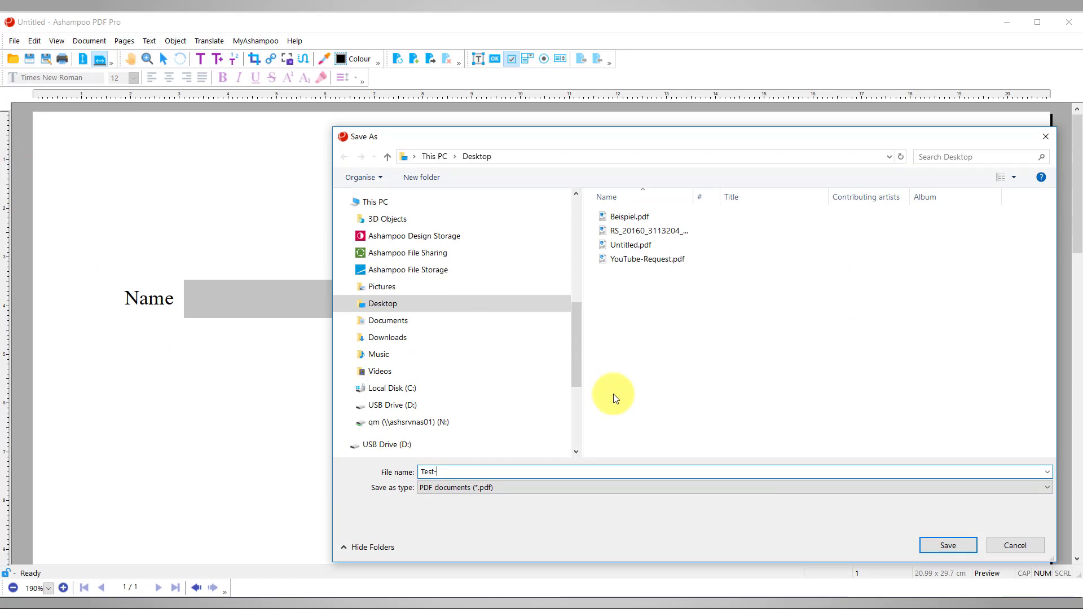
pyautogui.write('Form')
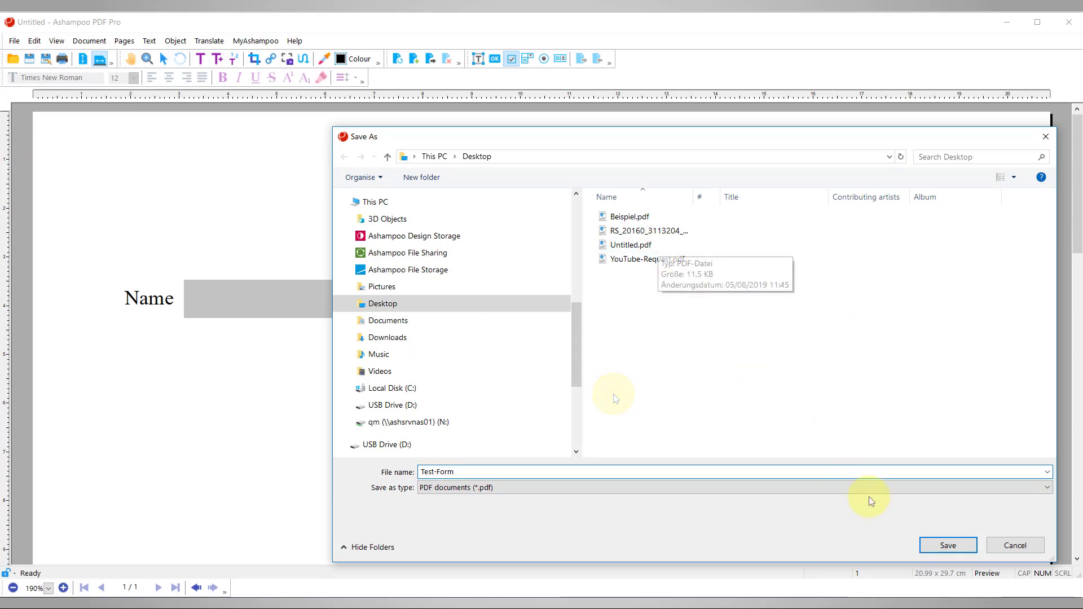
# Save Test-Form.pdf to the Desktop and open it in the Opera browser
pyautogui.click(939, 546)
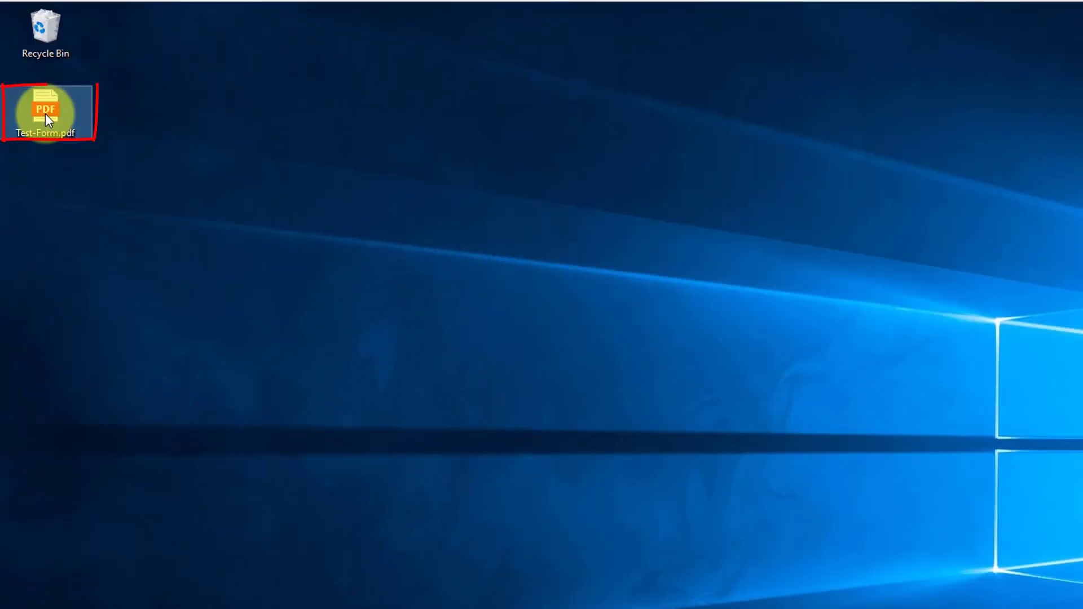
pyautogui.rightClick(45, 114)
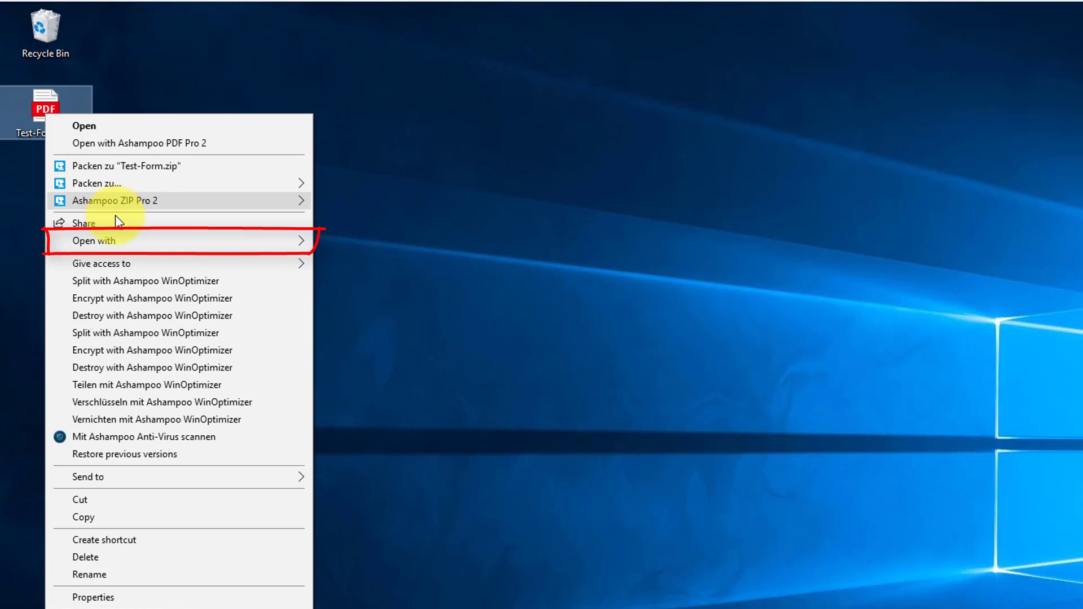
pyautogui.moveTo(122, 240)
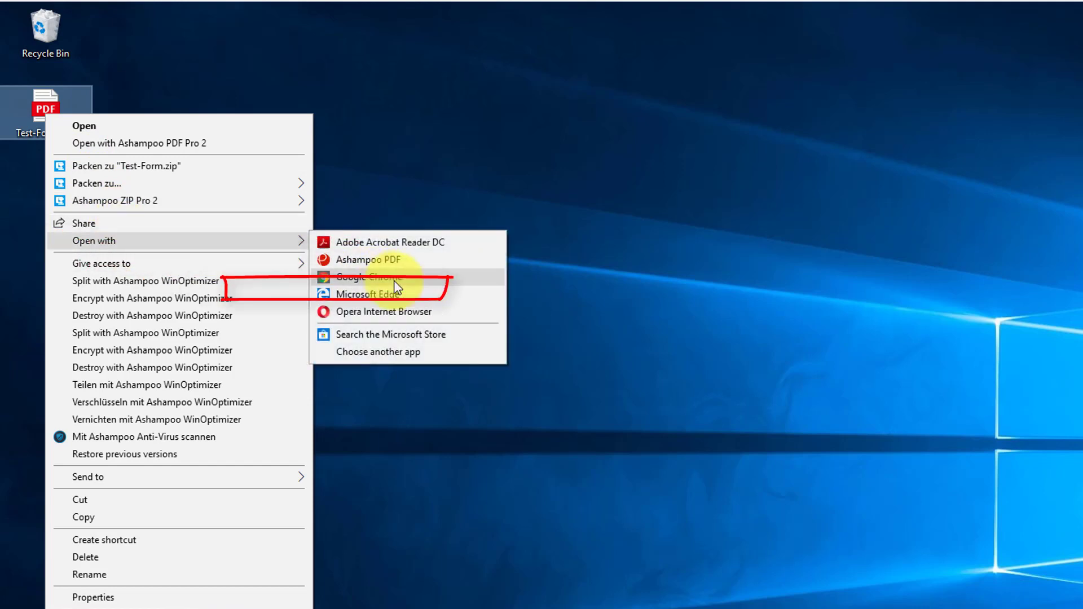
pyautogui.click(406, 321)
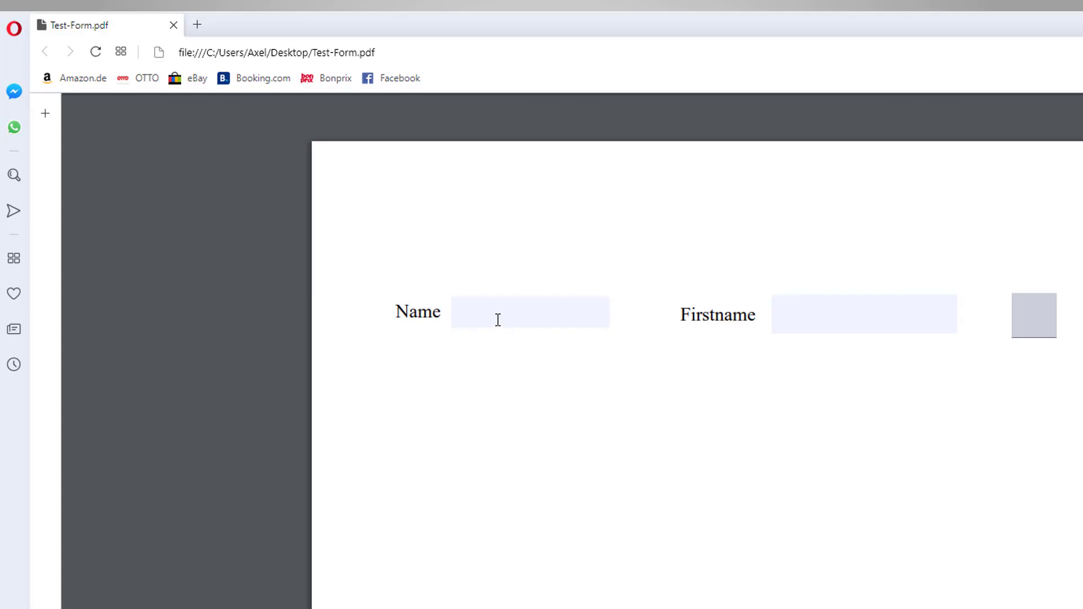
pyautogui.click(497, 319)
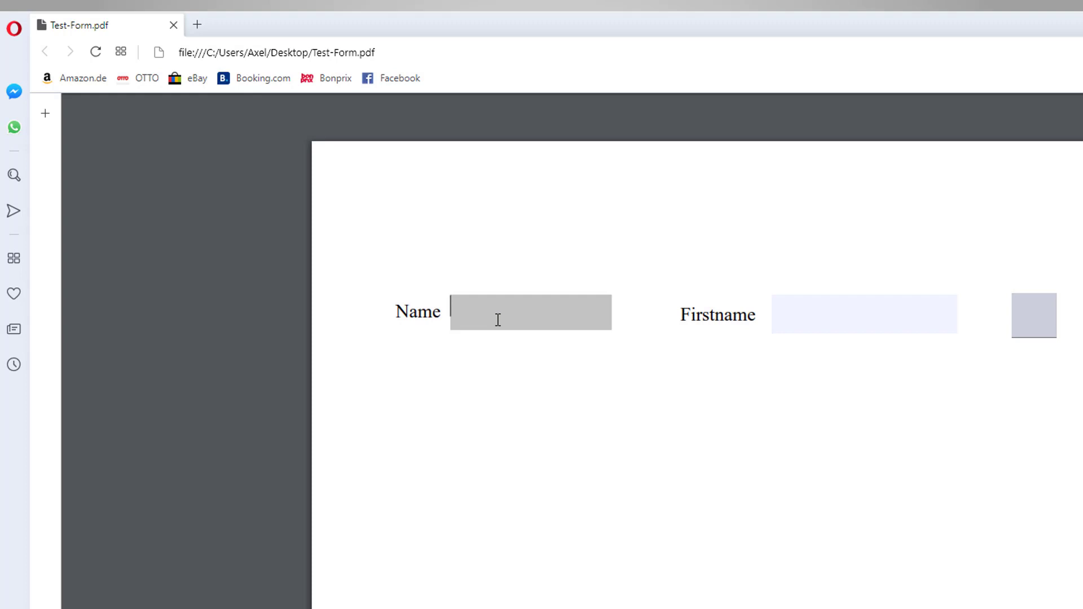
# Enter a sample surname in the Name field, then tick the check box beside Firstname
pyautogui.write('Smi')
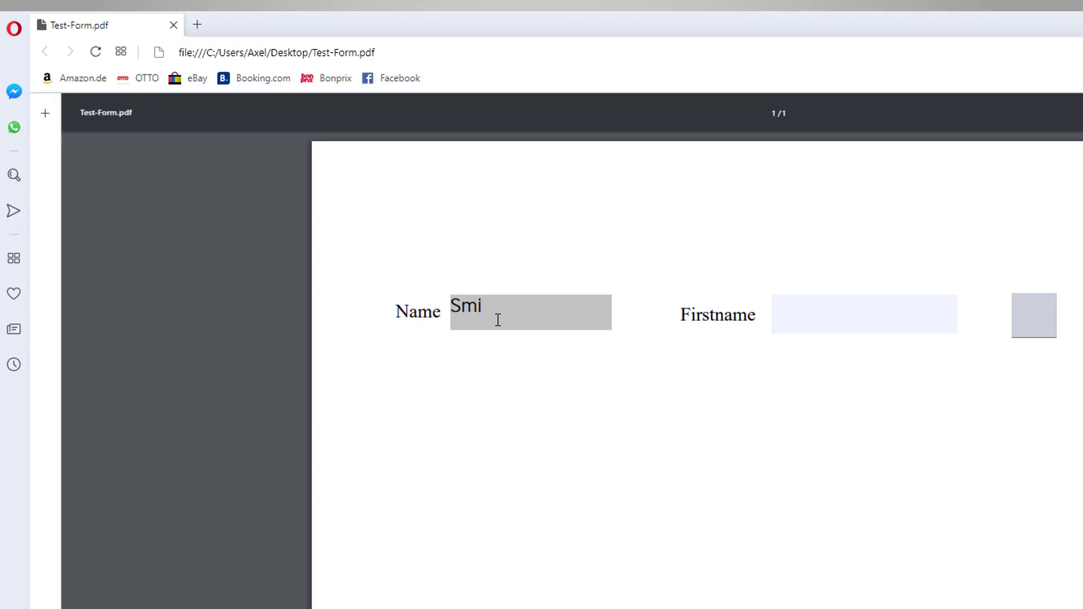
pyautogui.write('th')
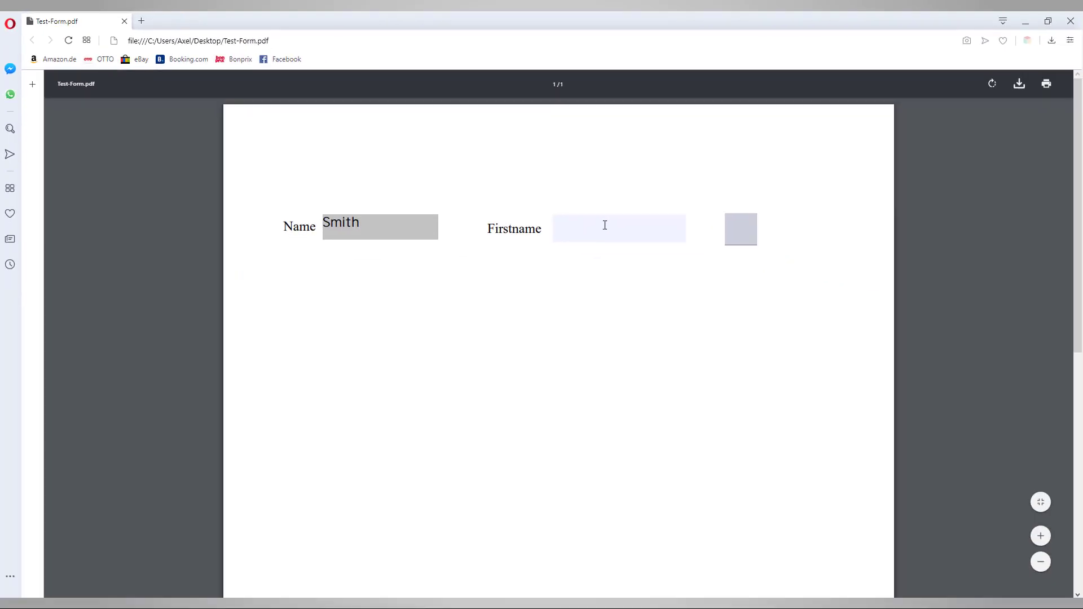
pyautogui.click(613, 223)
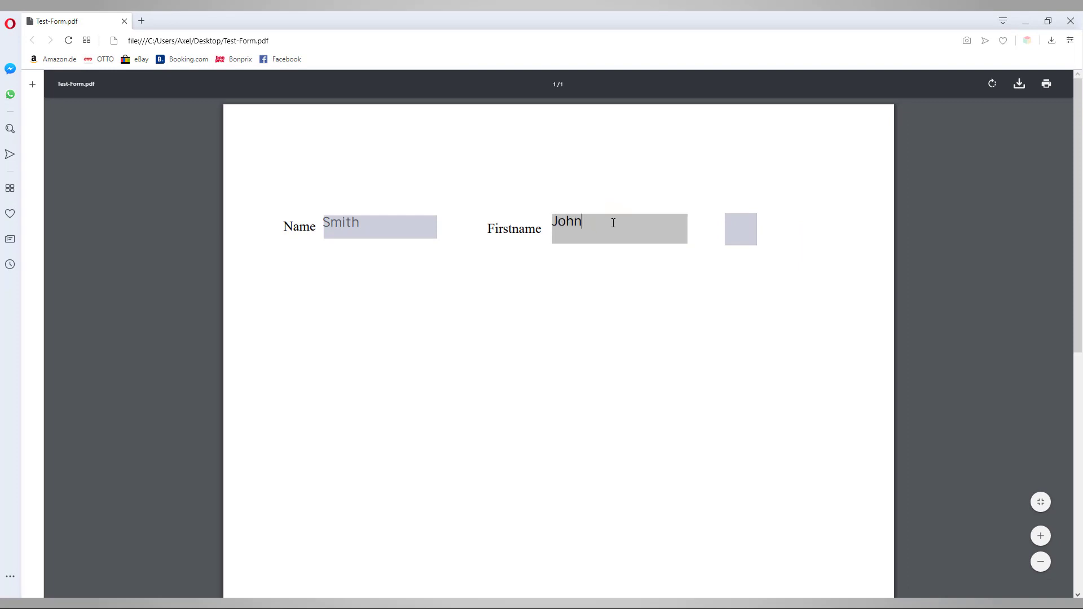
pyautogui.click(751, 233)
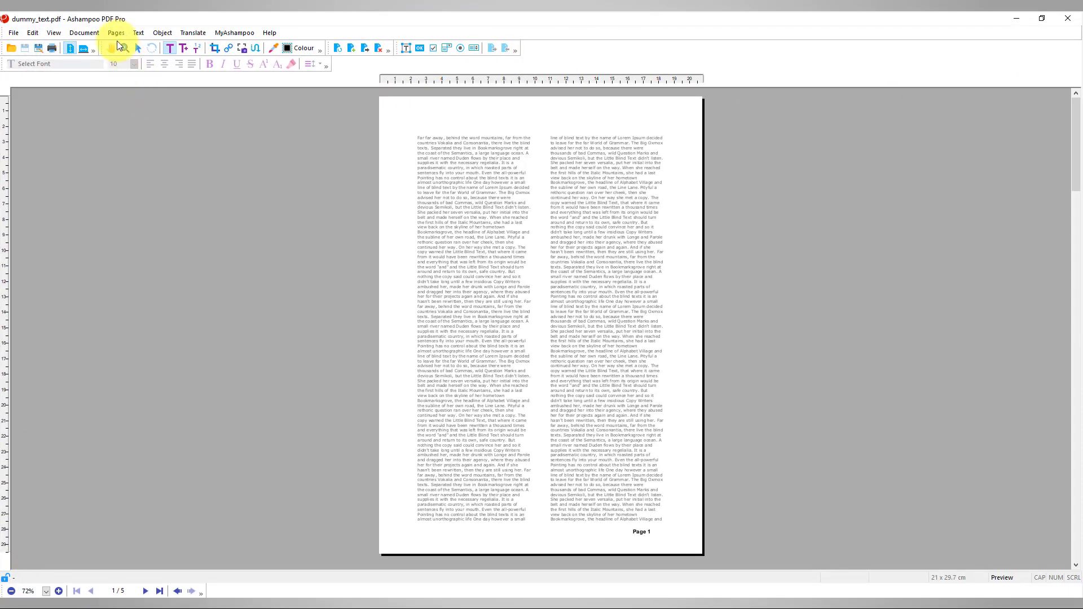
# Use Pages > Re-order to move page 1 of dummy_text.pdf after the last page
pyautogui.click(110, 33)
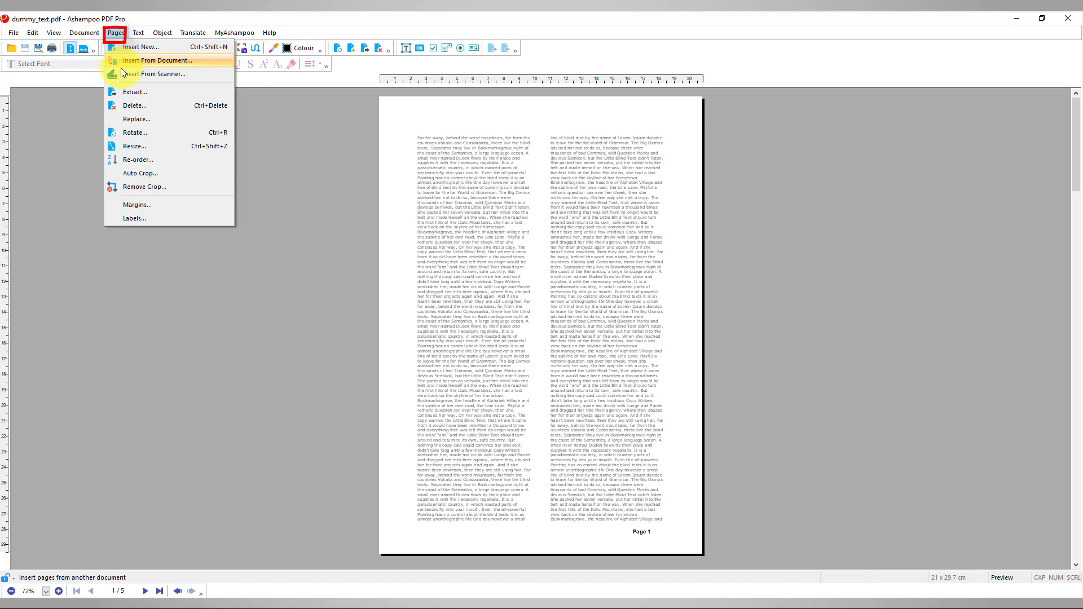
pyautogui.click(141, 158)
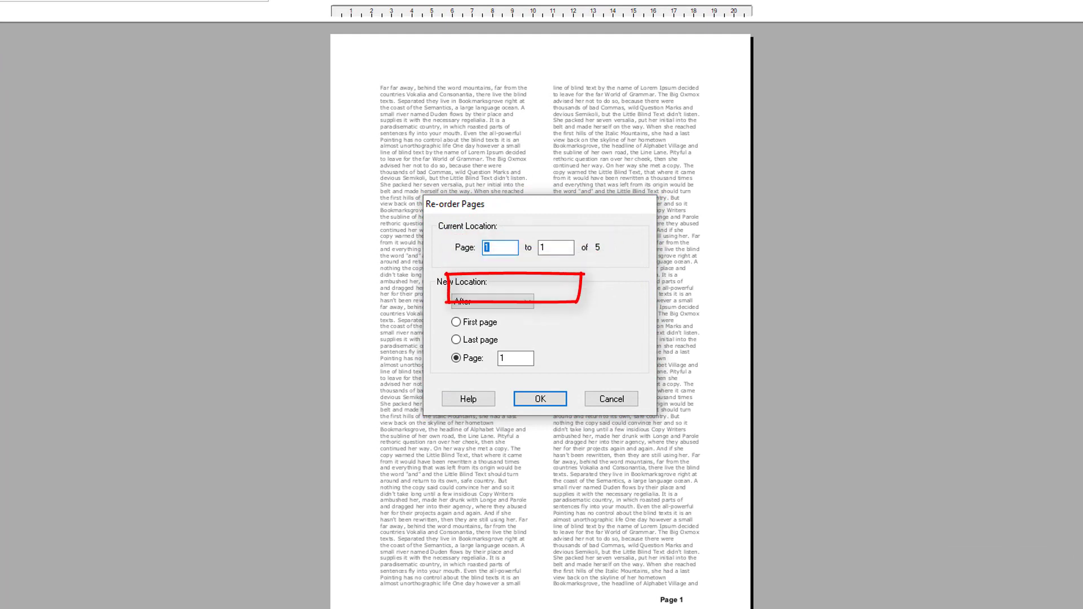
pyautogui.click(467, 341)
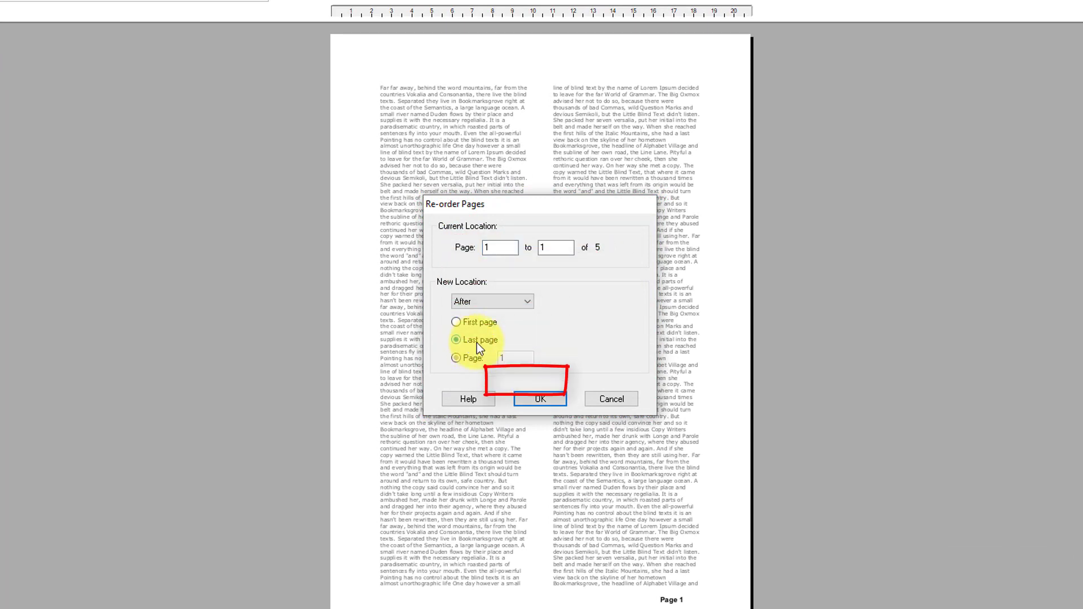
pyautogui.click(534, 399)
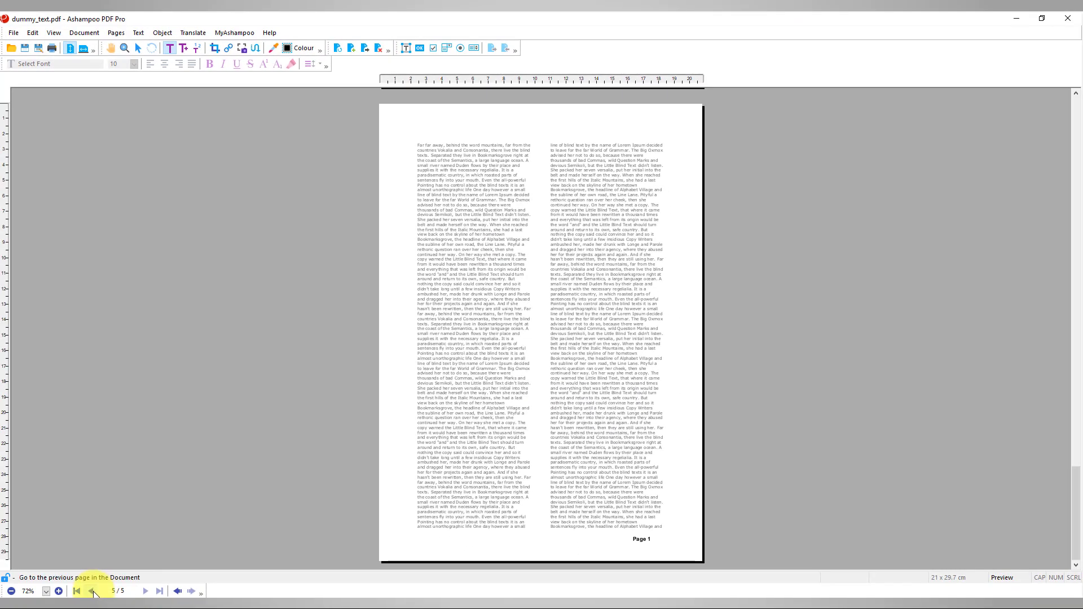
# Redact the left-column passage from 'The copy warned the Little Blind Text' to 'safe country.'
pyautogui.click(94, 594)
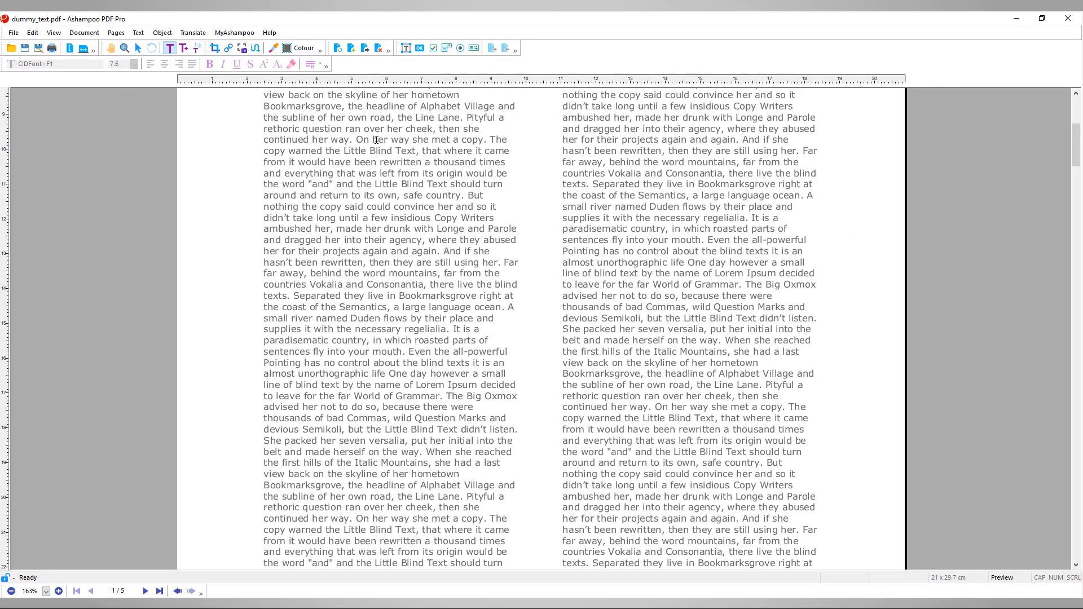
pyautogui.click(492, 137)
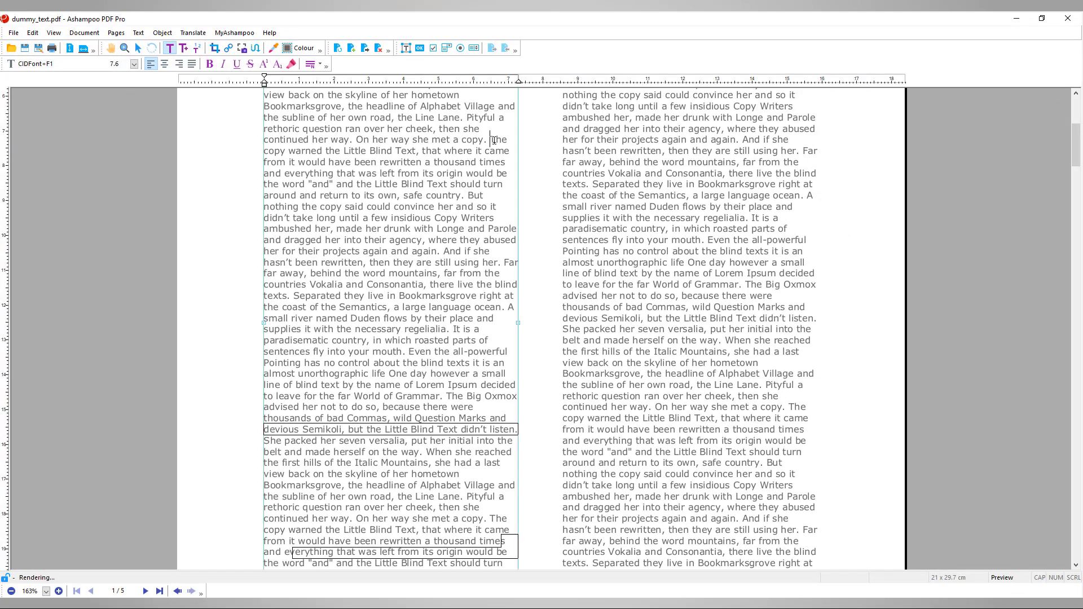
pyautogui.moveTo(491, 140); pyautogui.dragTo(471, 190)
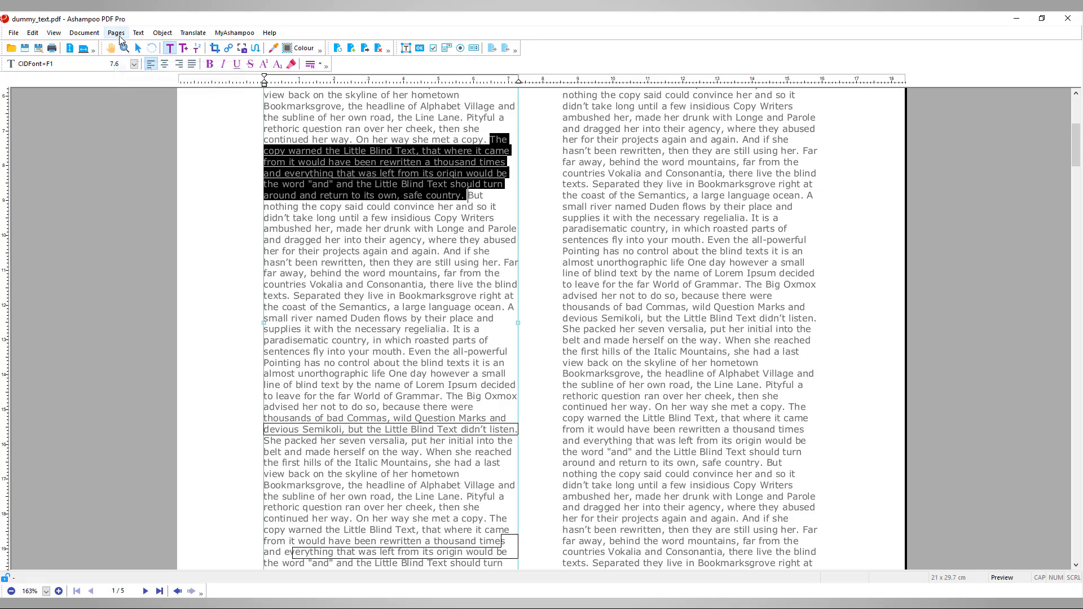
pyautogui.click(139, 33)
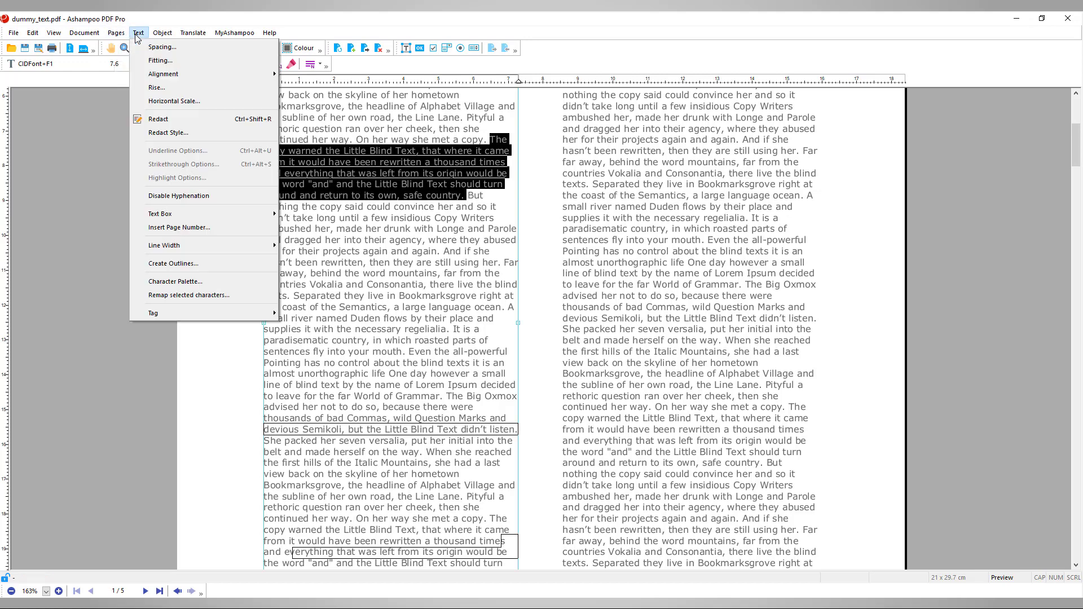
pyautogui.click(164, 120)
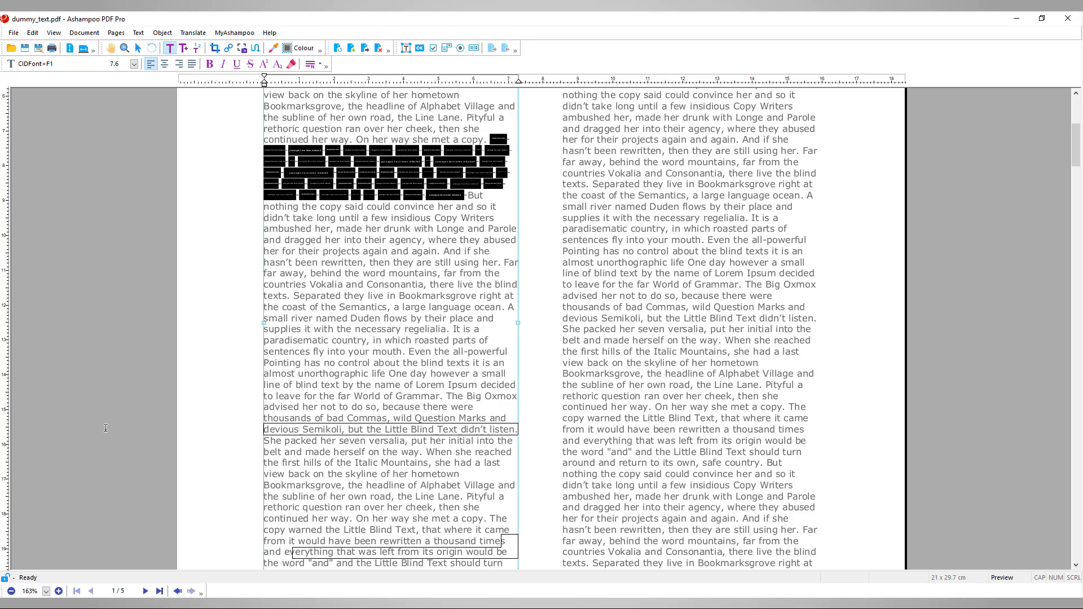
pyautogui.click(59, 592)
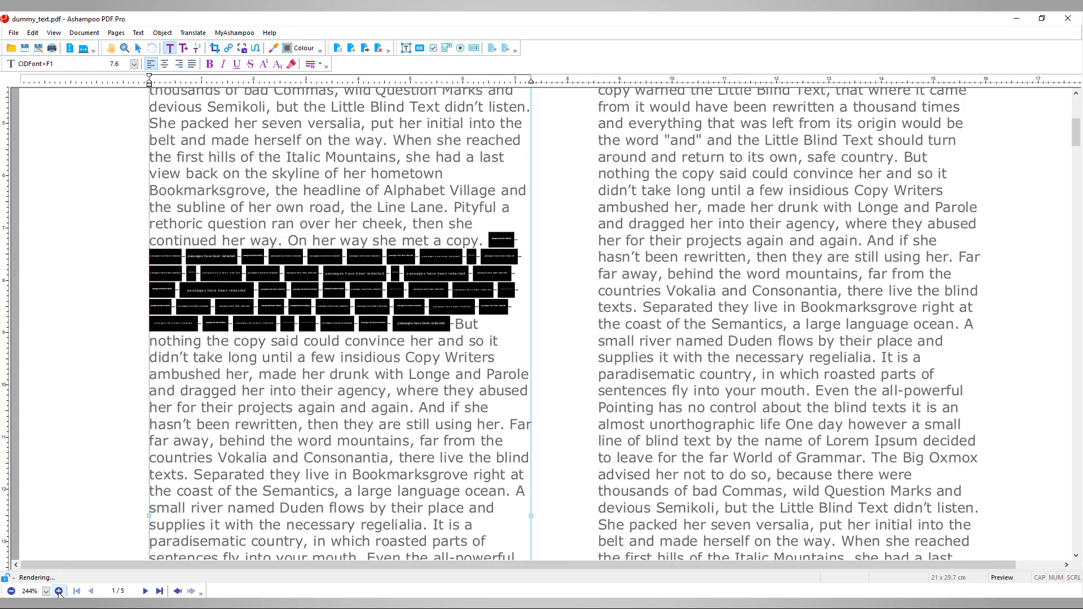
pyautogui.click(59, 591)
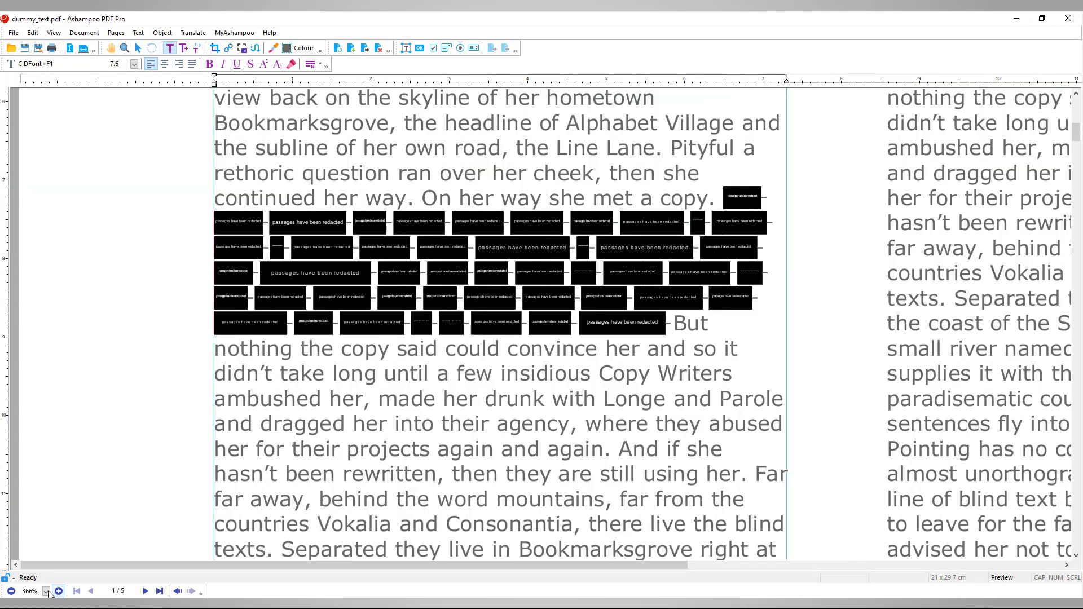
pyautogui.click(11, 591)
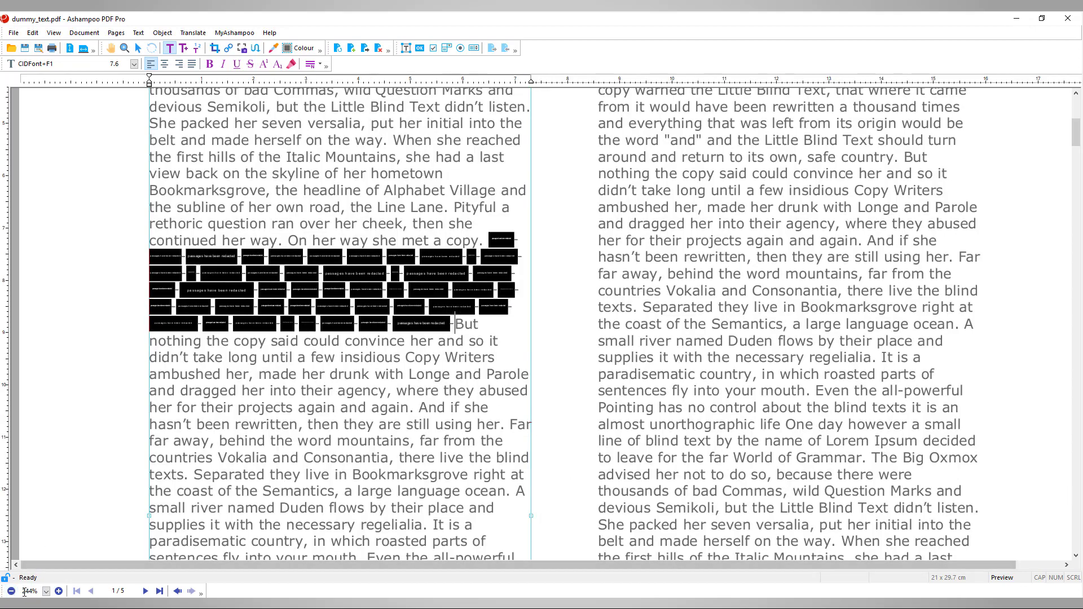
# Set Redact Style colour to black with the label 'passages have been redacted'
pyautogui.click(11, 591)
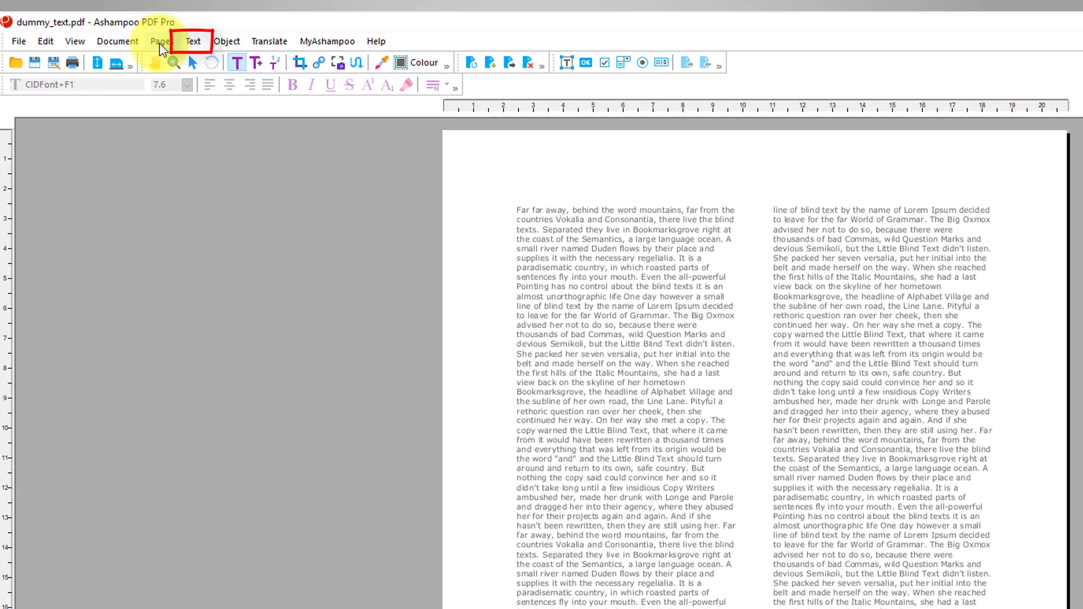
pyautogui.click(193, 43)
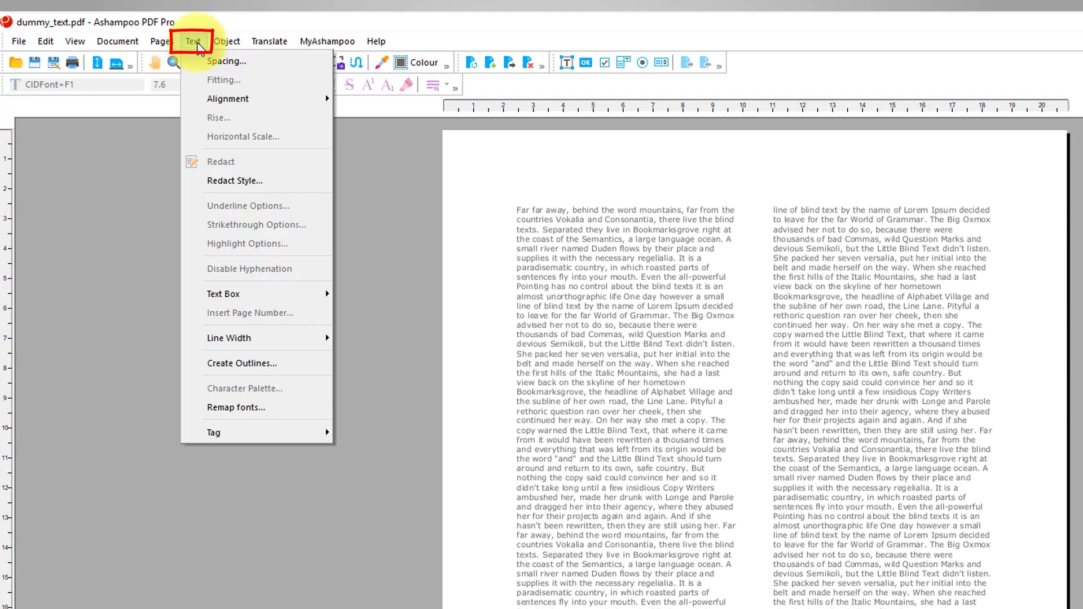
pyautogui.click(225, 182)
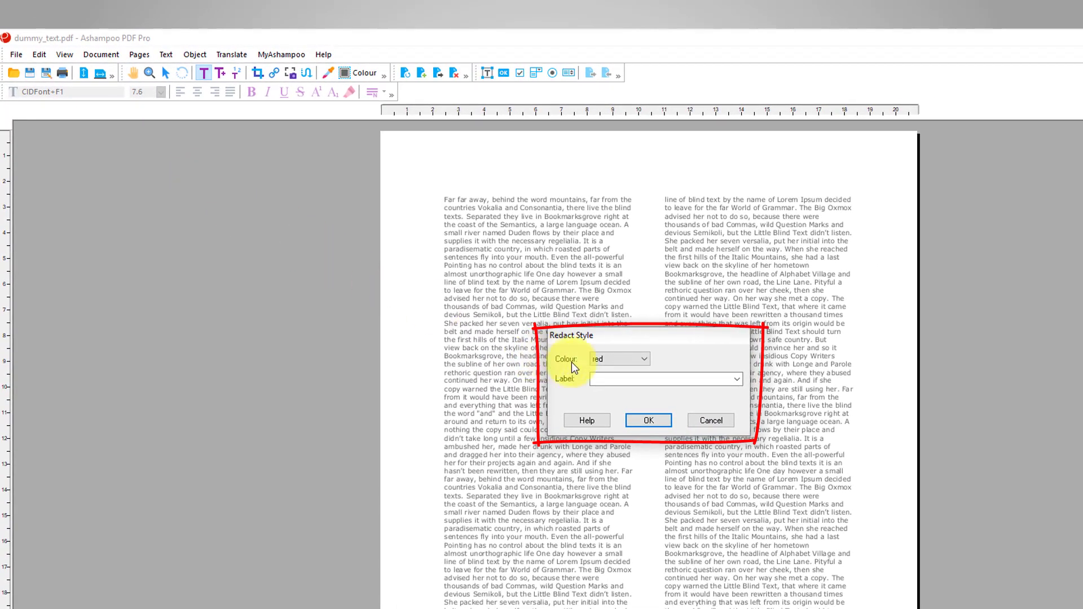
pyautogui.click(646, 362)
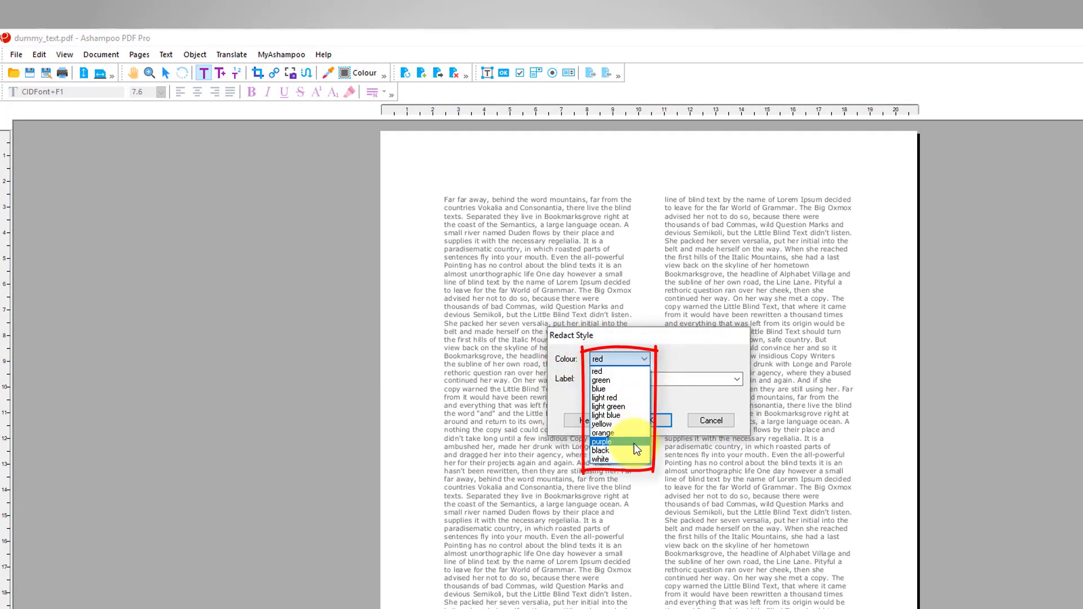
pyautogui.click(634, 455)
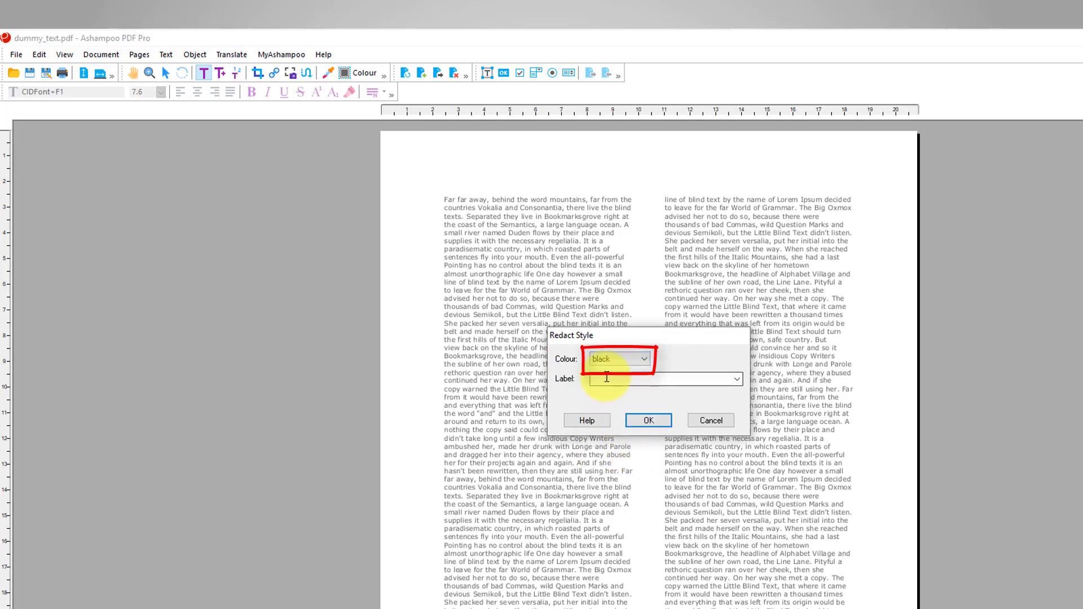
pyautogui.click(607, 377)
pyautogui.write('passages have been redacted')
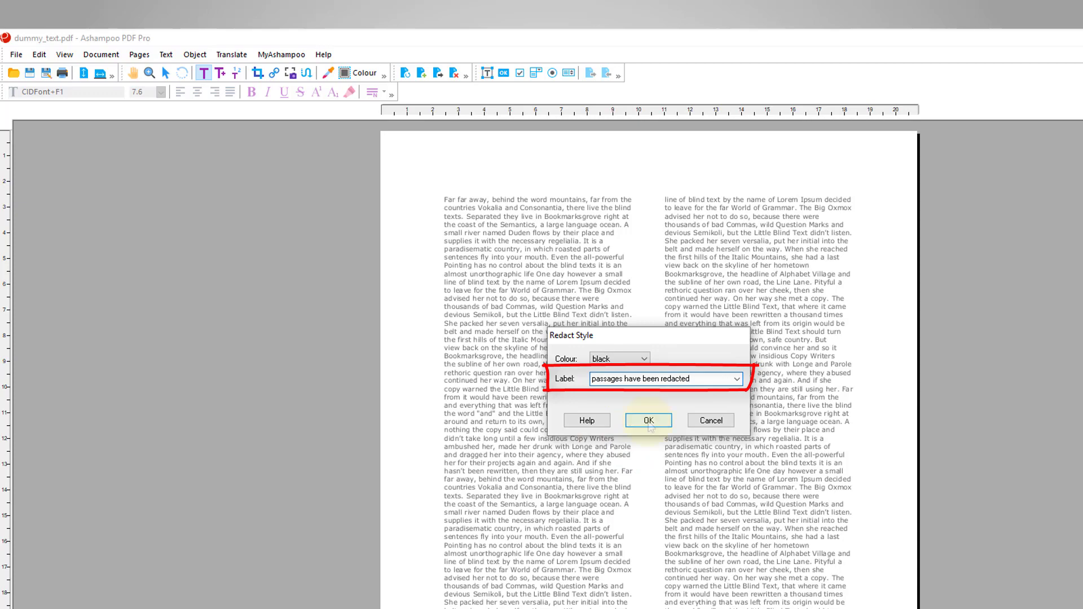
pyautogui.click(649, 420)
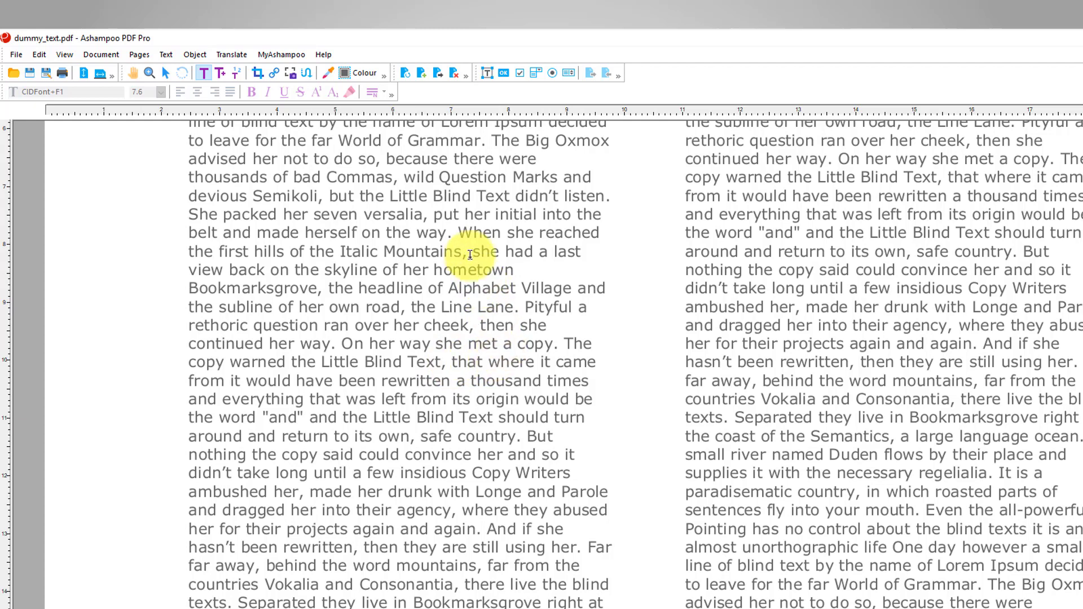
# Redact the 'When she reached', 'On her way she met a copy' and 'Copy Writers' passages
pyautogui.moveTo(462, 231); pyautogui.dragTo(524, 303)
pyautogui.hotkey('ctrl', 'shift', 'r')
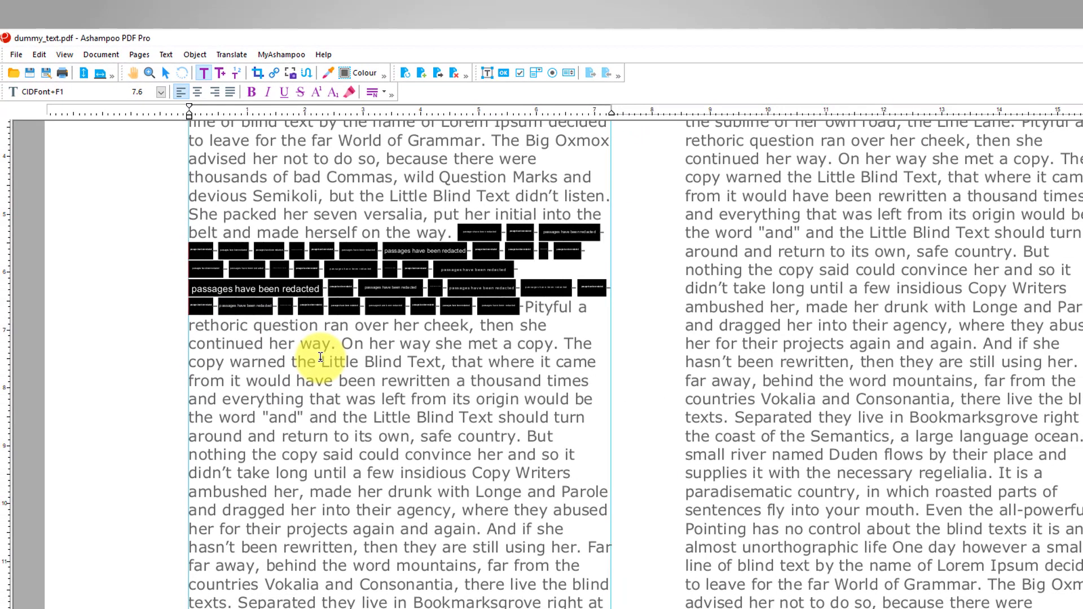
pyautogui.moveTo(341, 343); pyautogui.dragTo(559, 339)
pyautogui.hotkey('ctrl', 'shift', 'r')
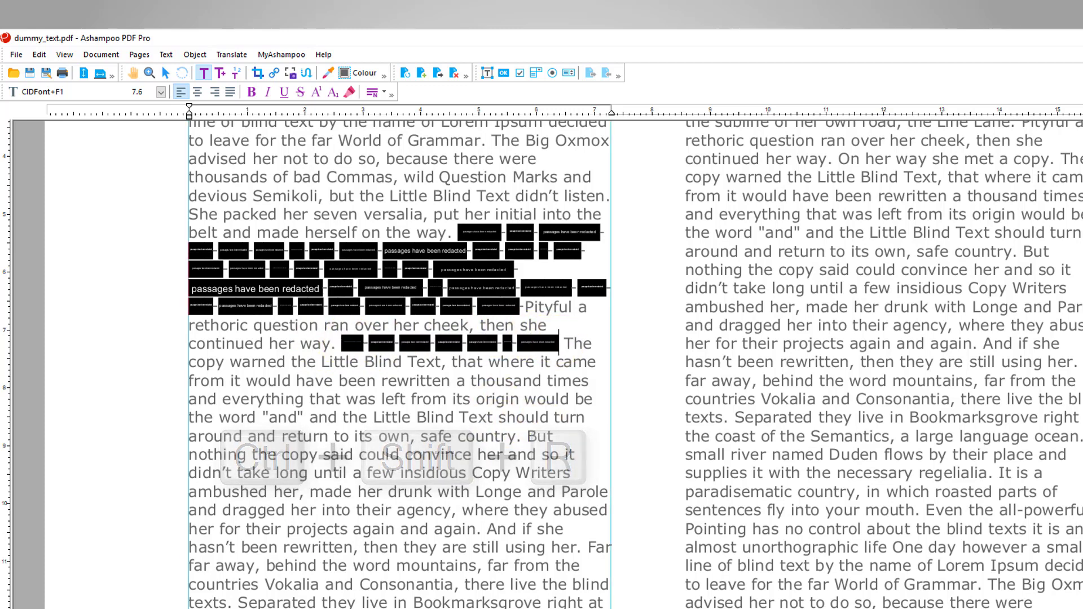
pyautogui.hotkey('ctrl', '-')
pyautogui.hotkey('ctrl', '-')
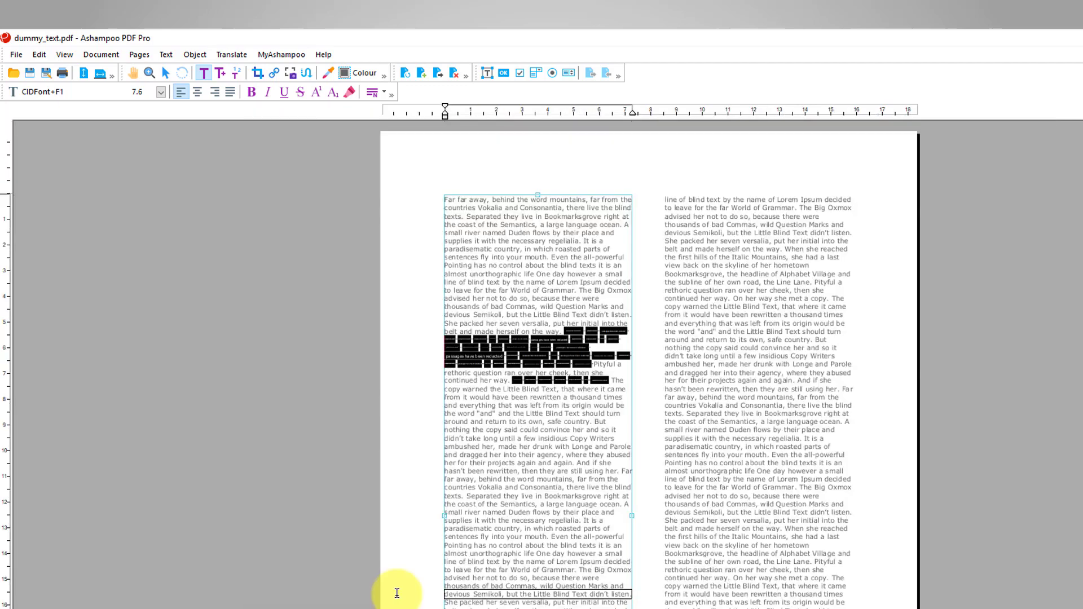
pyautogui.moveTo(571, 438); pyautogui.dragTo(581, 458)
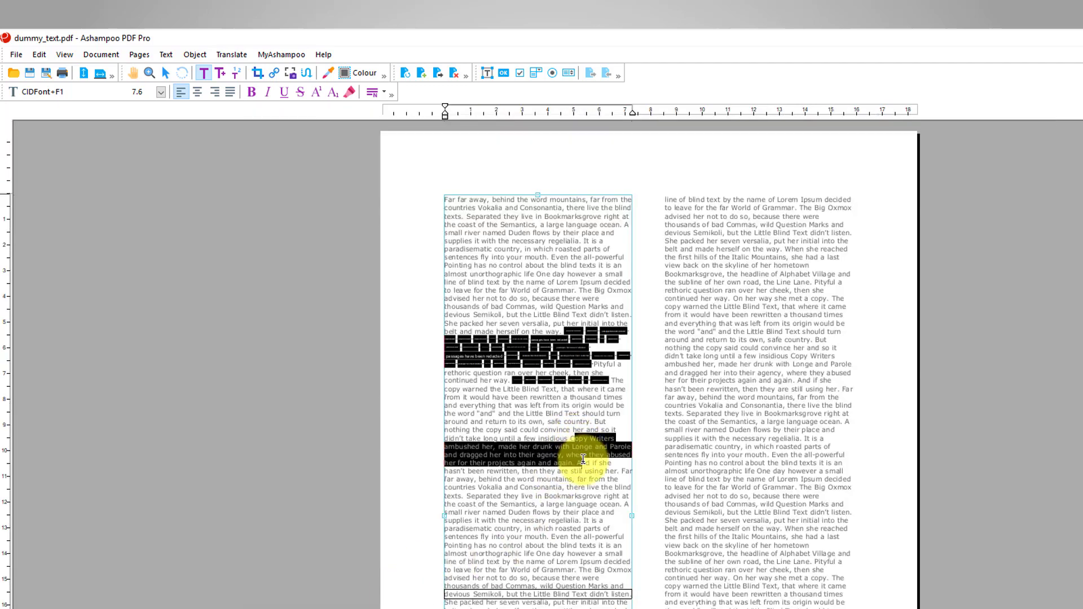
pyautogui.hotkey('ctrl', 'shift', 'r')
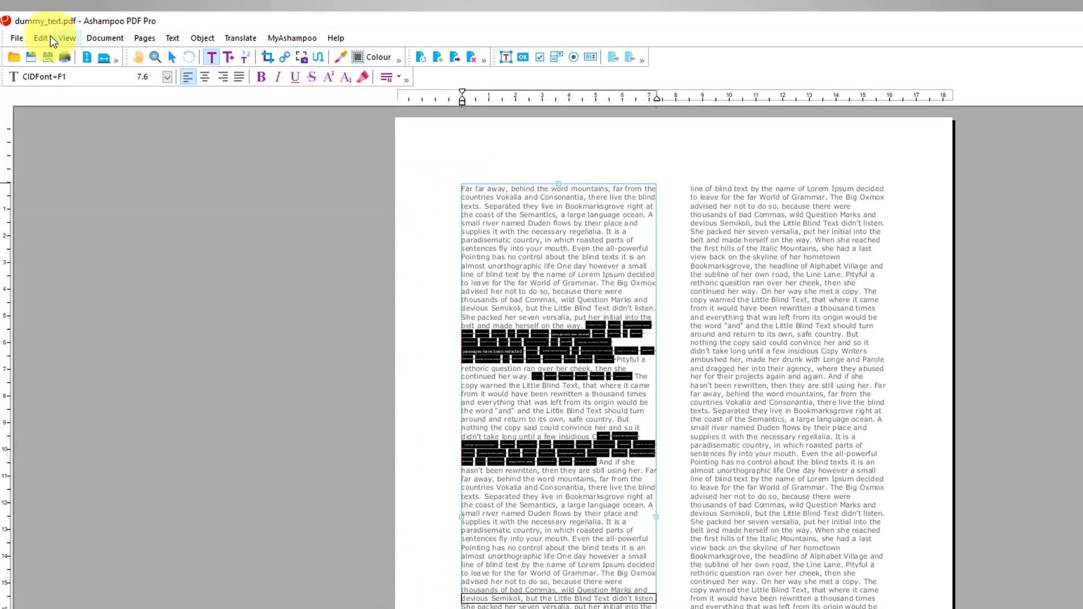
# Use Find & Redact on 'Little Blind Text', redacting the first hit and then all occurrences
pyautogui.click(33, 33)
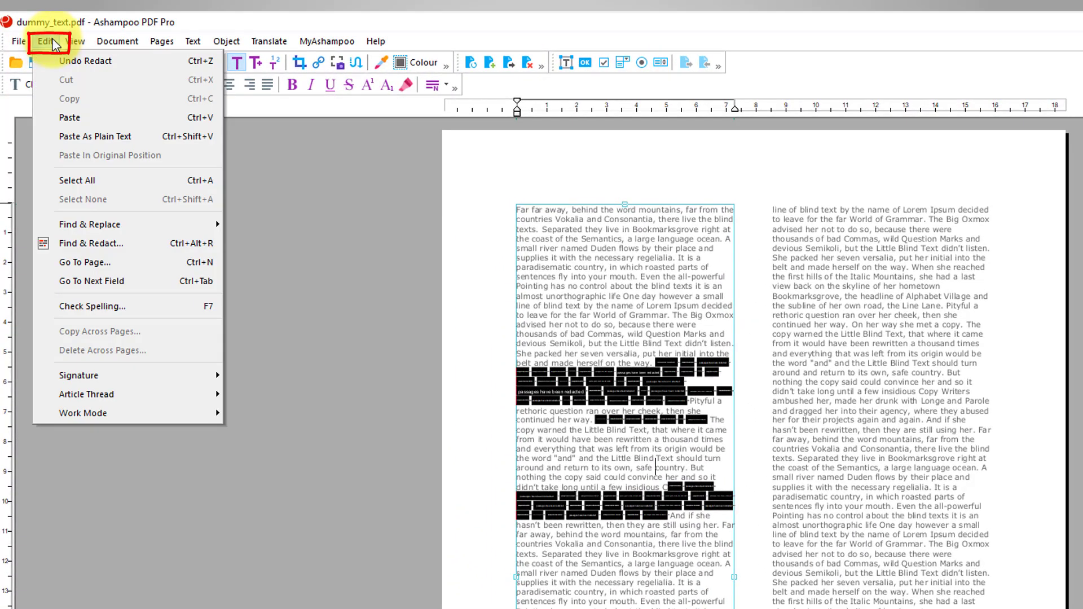
pyautogui.click(105, 244)
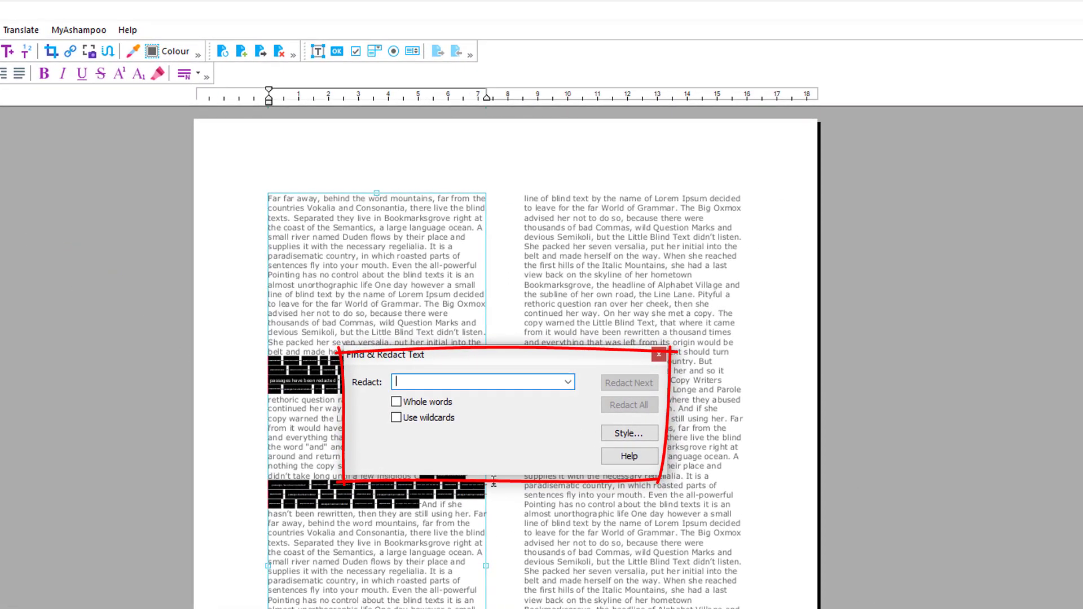
pyautogui.write('Little Blind Text')
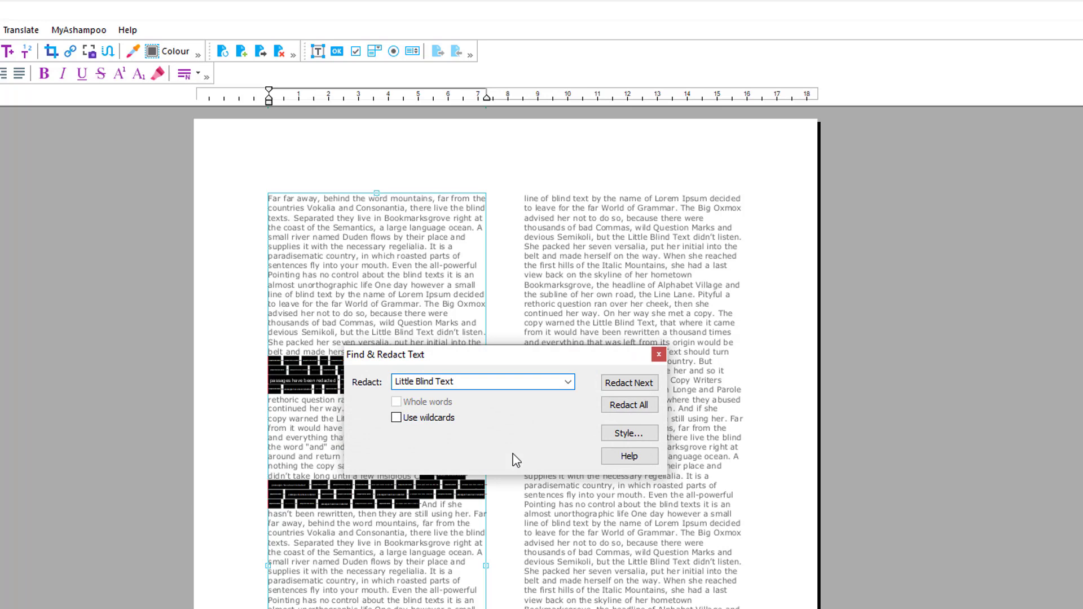
pyautogui.click(629, 383)
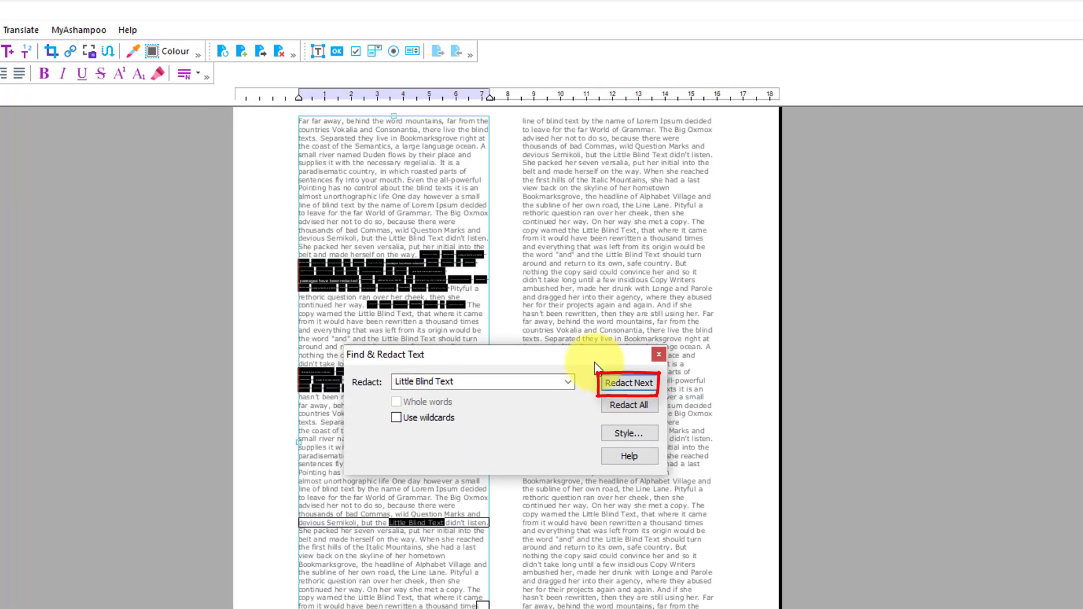
pyautogui.moveTo(590, 357); pyautogui.dragTo(643, 261)
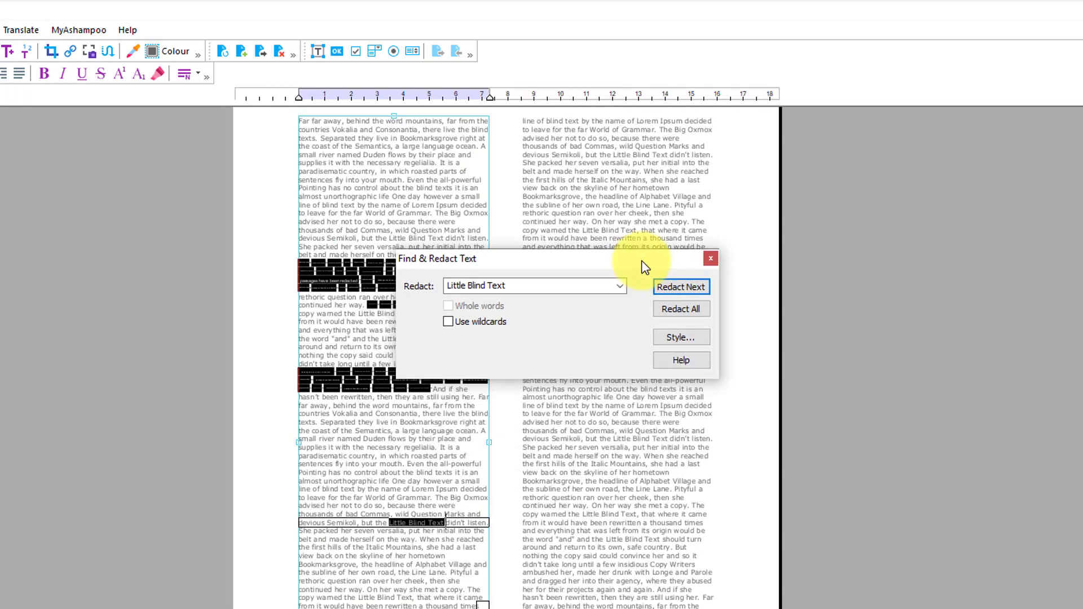
pyautogui.click(676, 288)
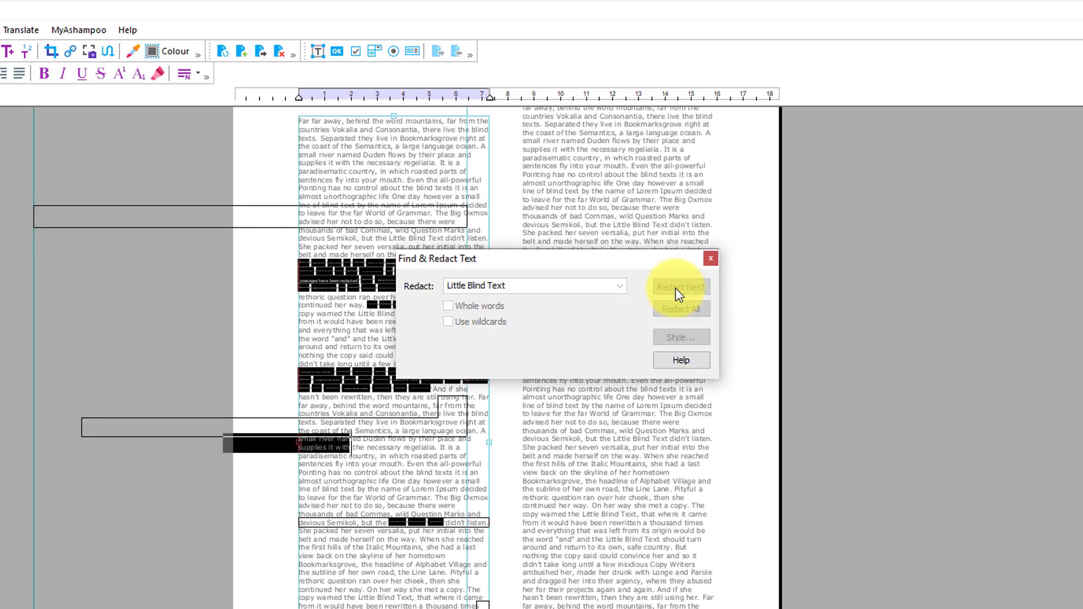
pyautogui.click(679, 311)
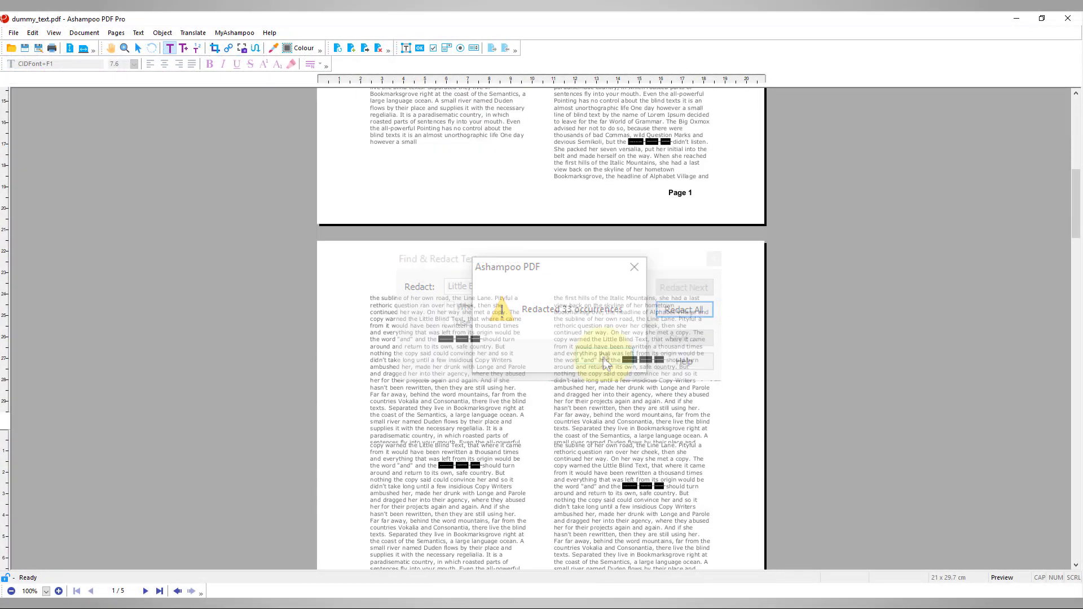
pyautogui.scroll(-5, 542, 327)
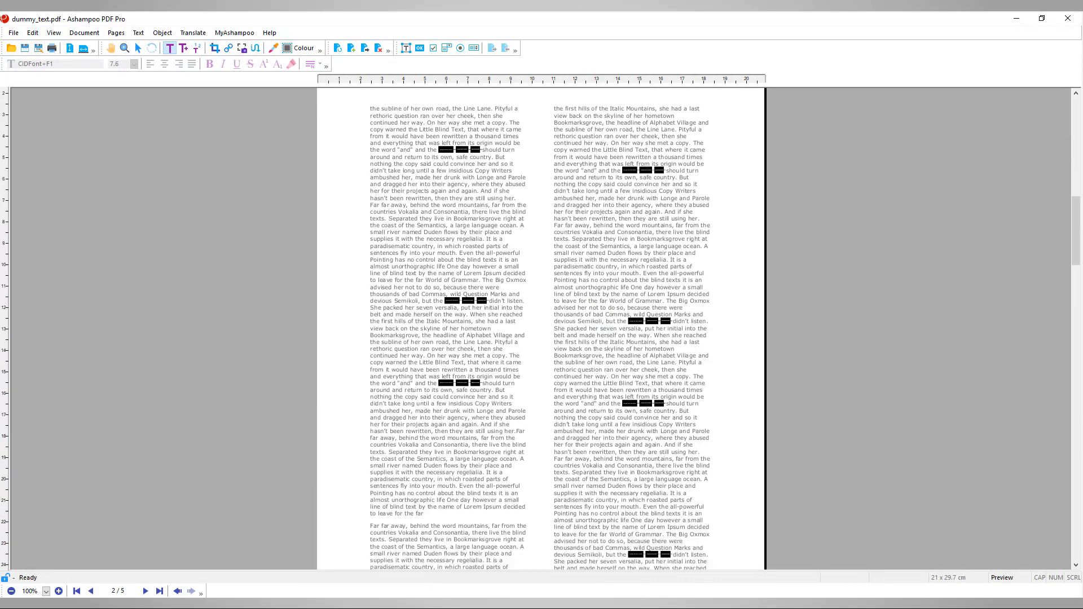
pyautogui.scroll(-3, 541, 327)
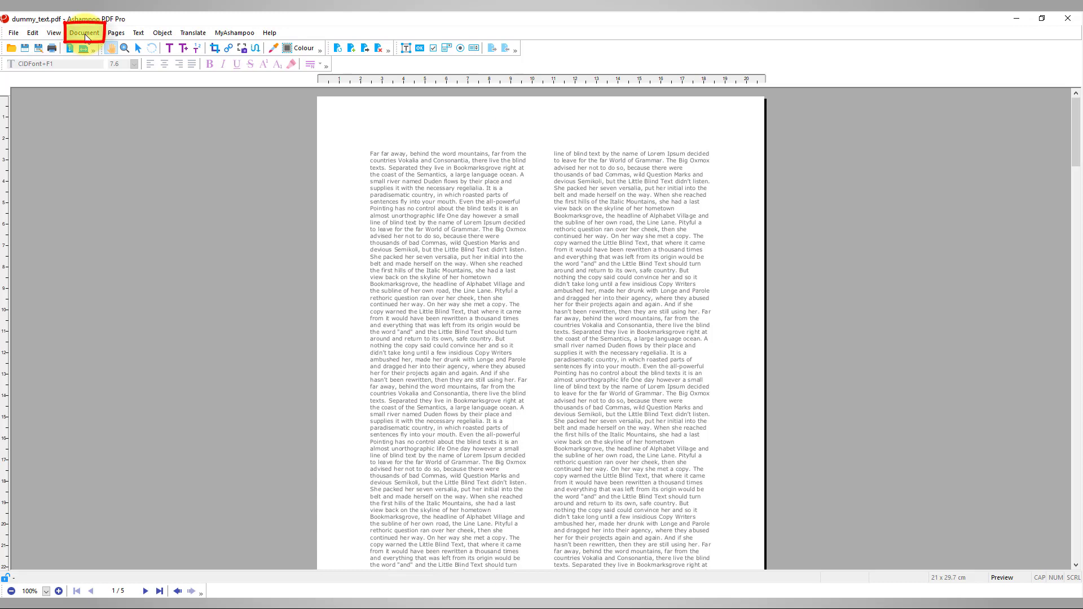
# Set Document Security encryption to Acrobat X onwards (256-bit AES)
pyautogui.click(84, 34)
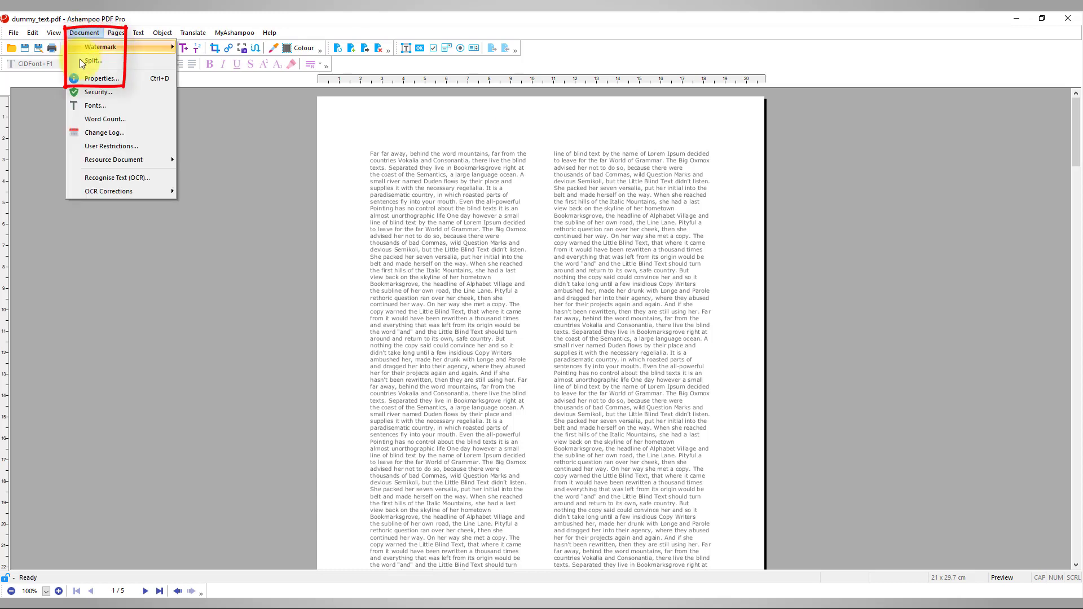
pyautogui.click(85, 93)
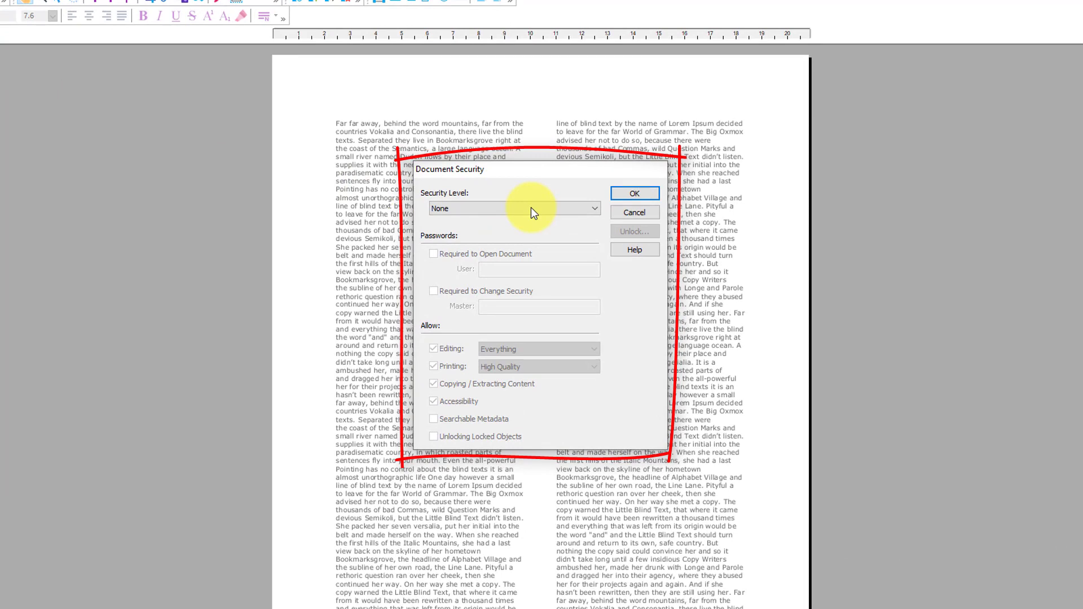
pyautogui.click(530, 208)
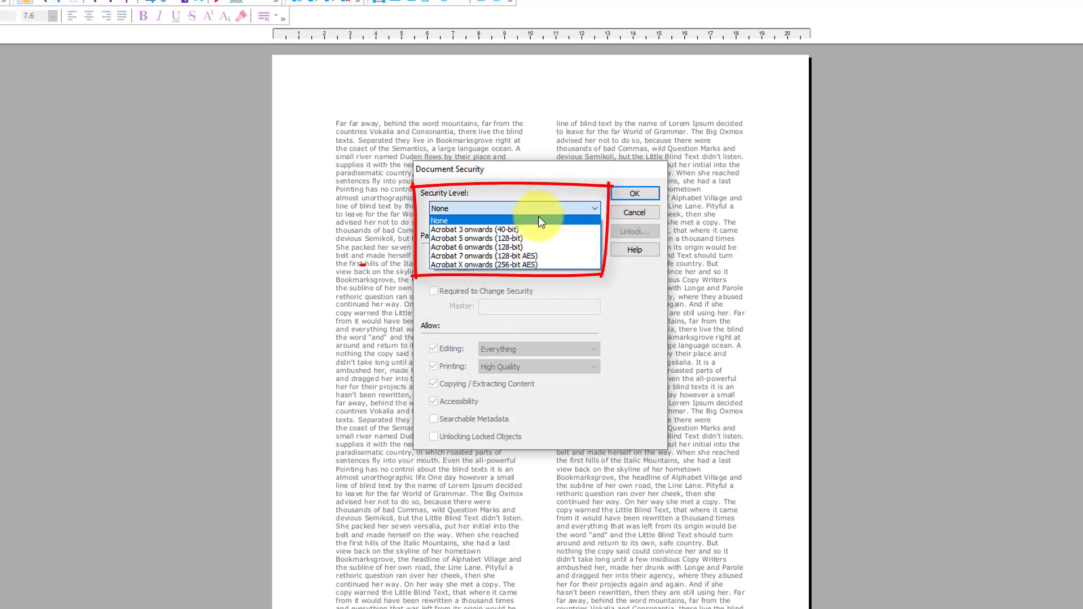
pyautogui.click(558, 265)
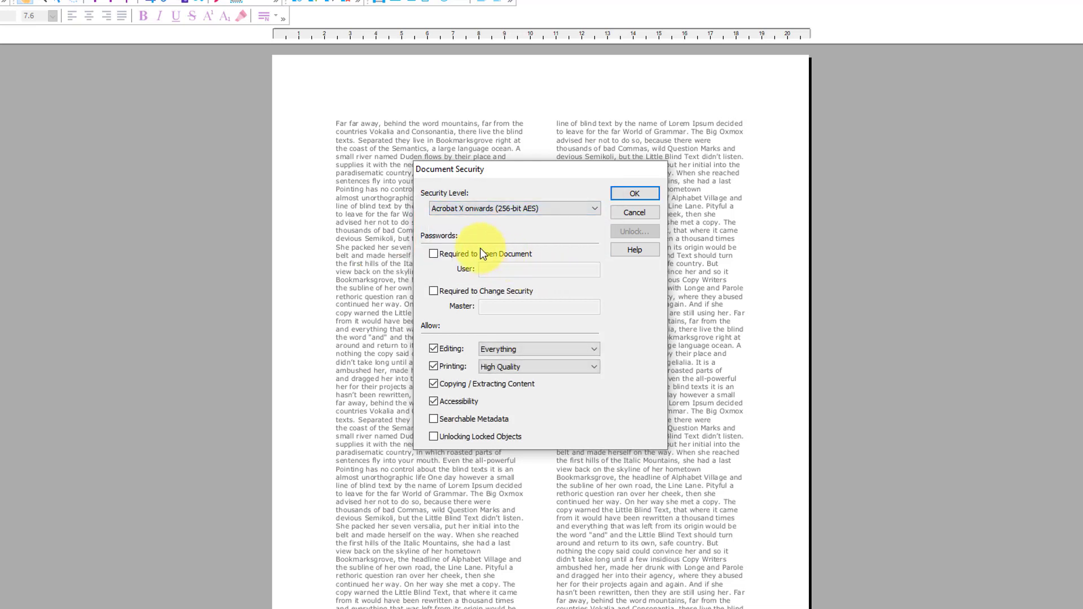
# Require an open password and a change-security password, confirm, and re-enter the master password
pyautogui.click(451, 256)
pyautogui.click(532, 270)
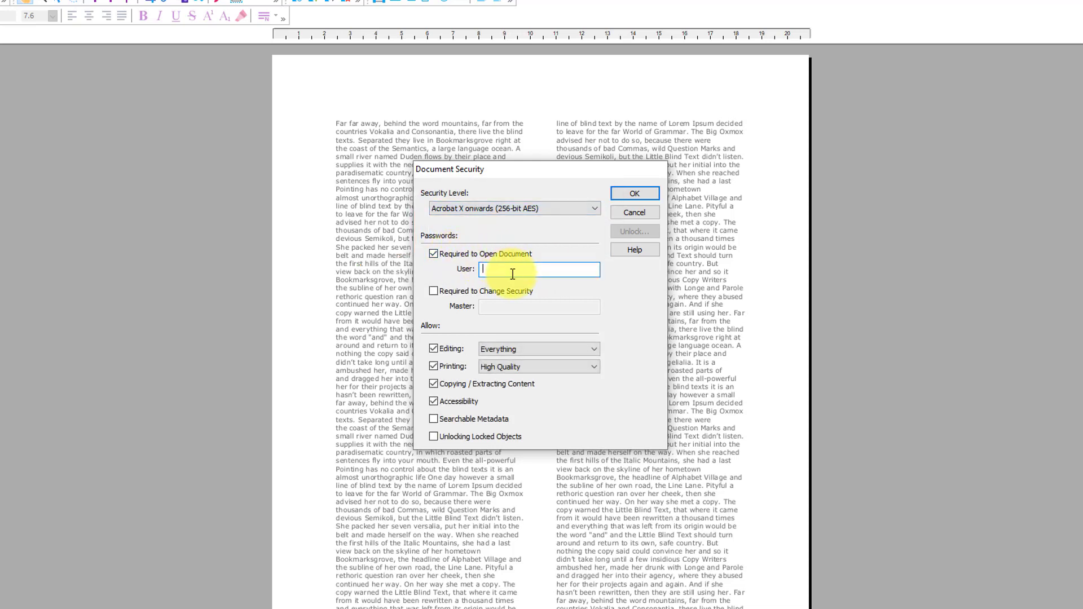
pyautogui.write('123')
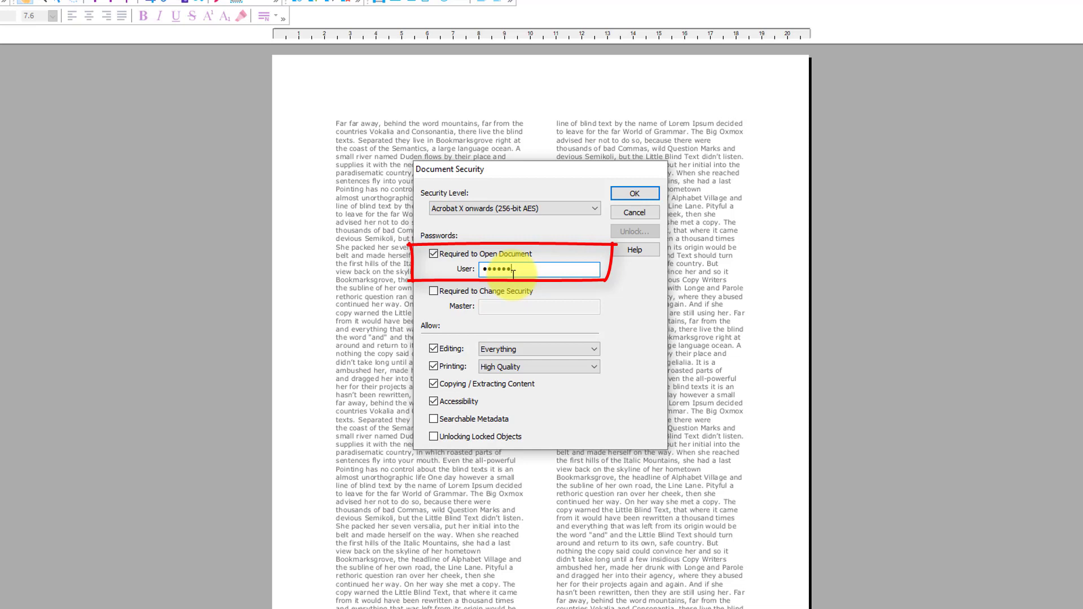
pyautogui.press('Tab')
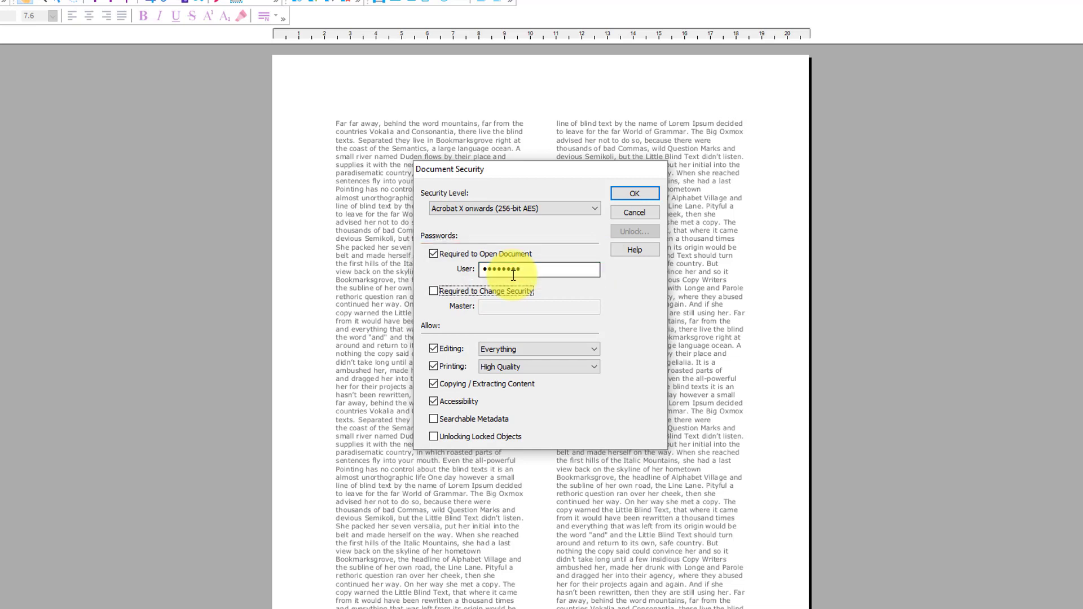
pyautogui.press('space')
pyautogui.press('Tab')
pyautogui.press('Tab')
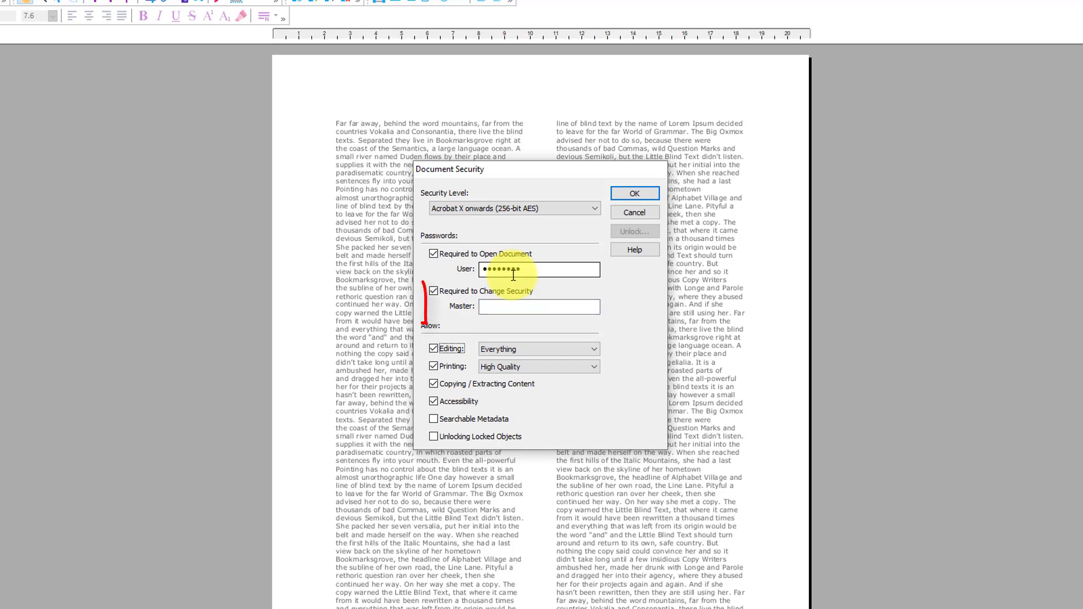
pyautogui.click(519, 307)
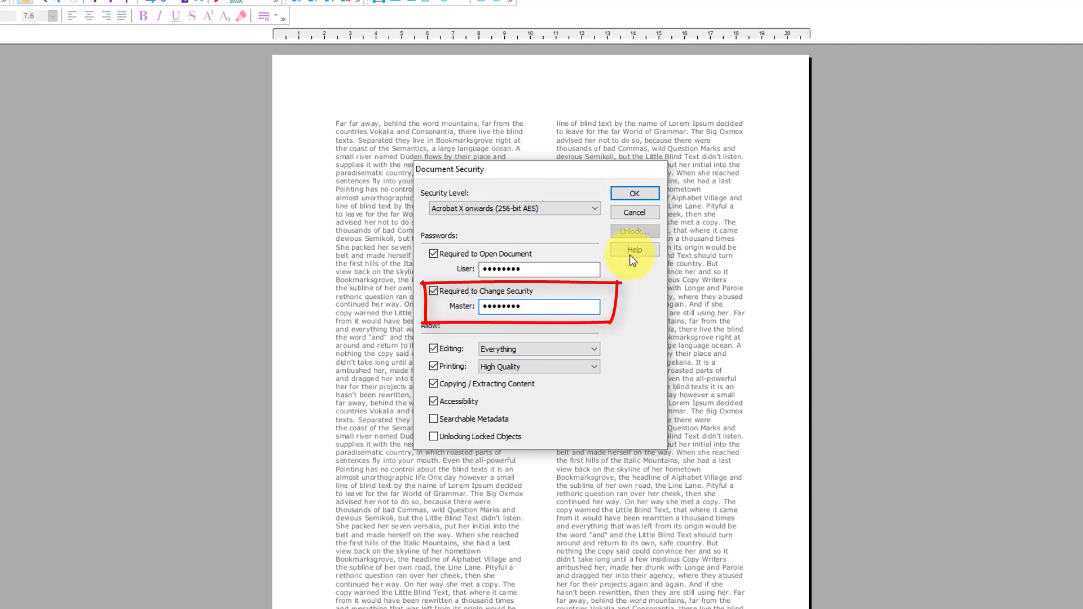
pyautogui.click(632, 192)
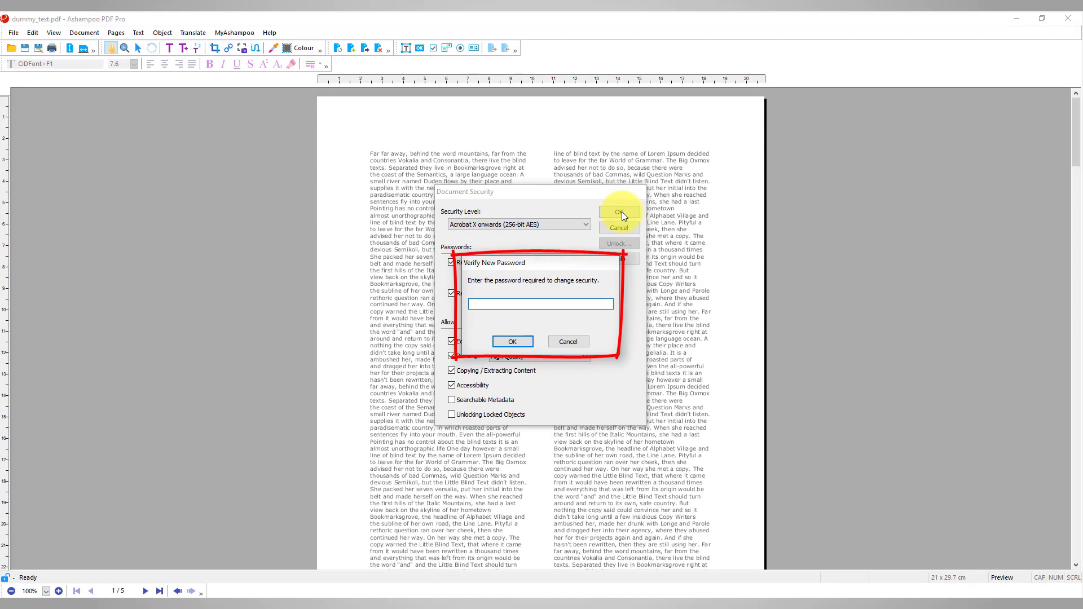
pyautogui.write('•••••••')
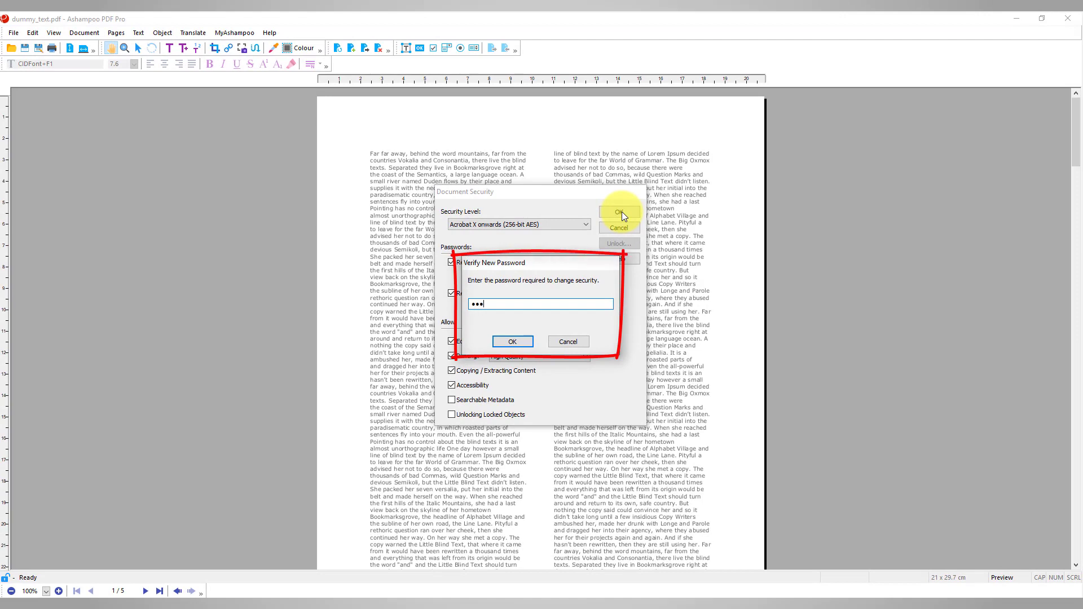